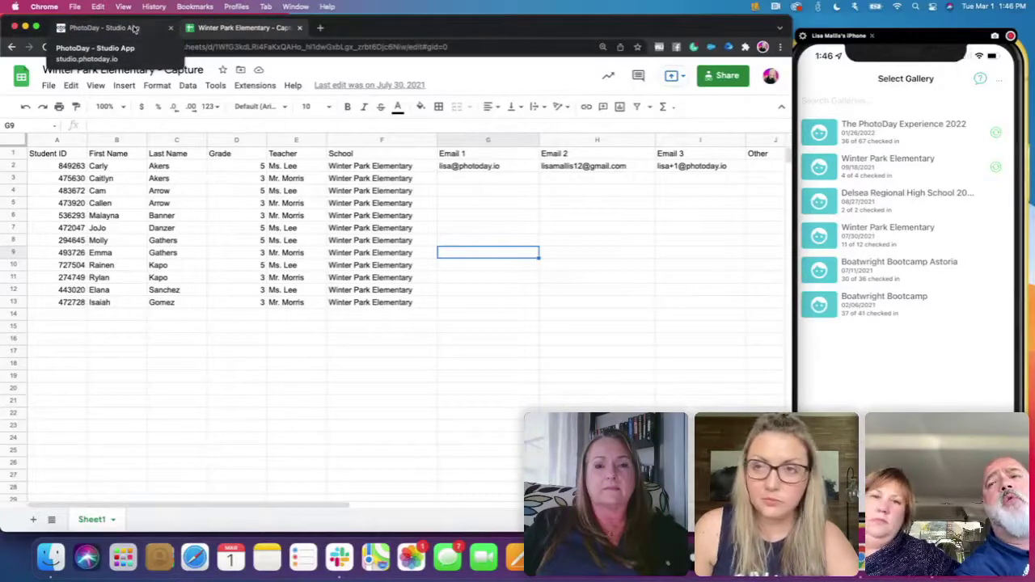
# - Switch to PhotoDay Studio and start a new job named "Preschool test"
pyautogui.click(134, 28)
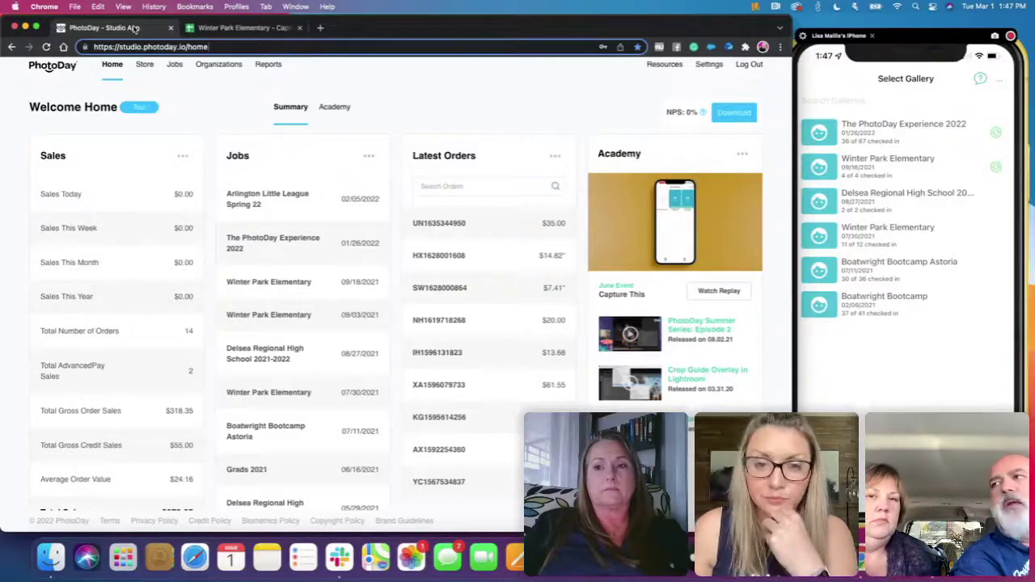
pyautogui.click(173, 69)
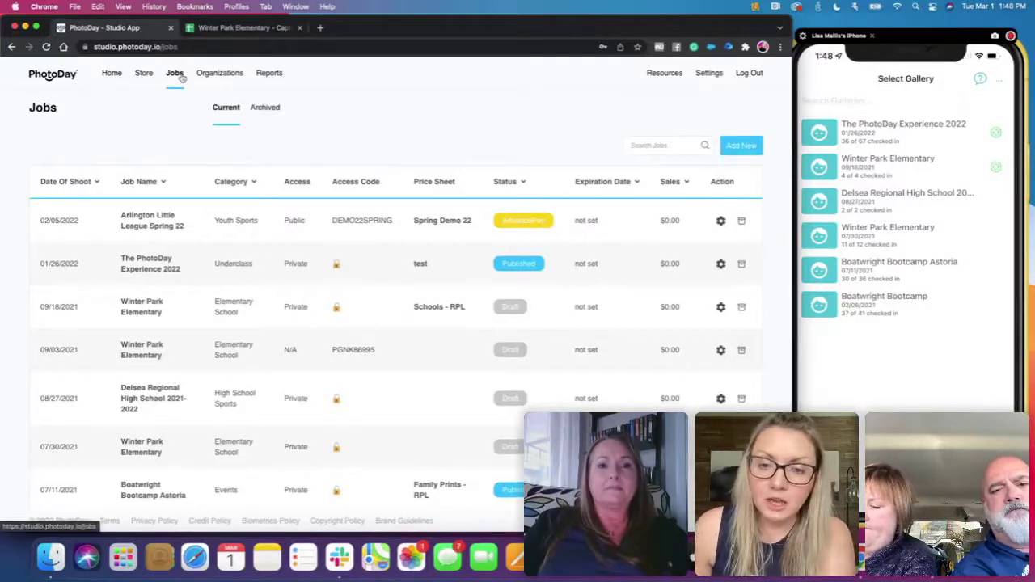
pyautogui.click(750, 145)
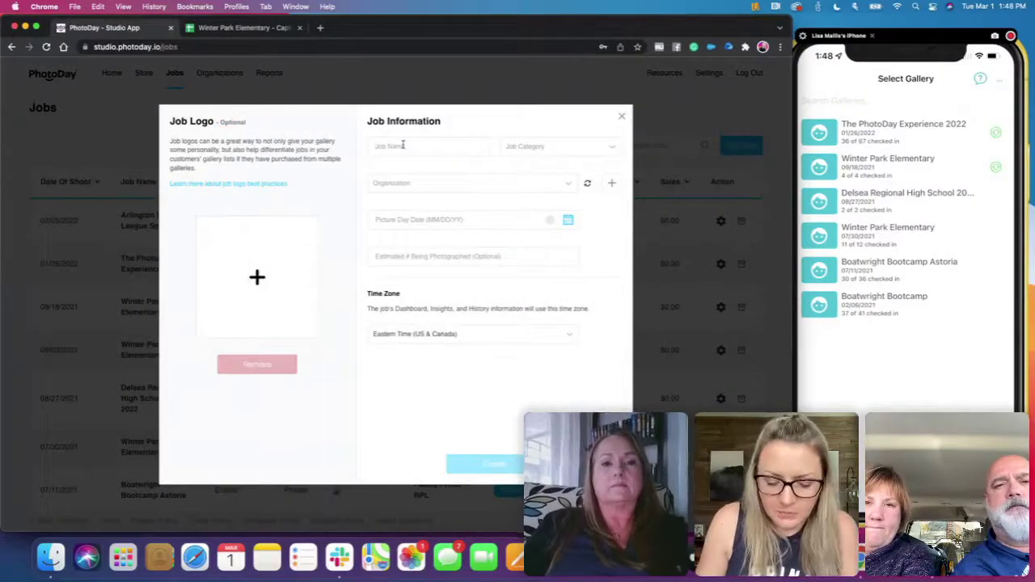
pyautogui.click(403, 145)
pyautogui.write('Preschool')
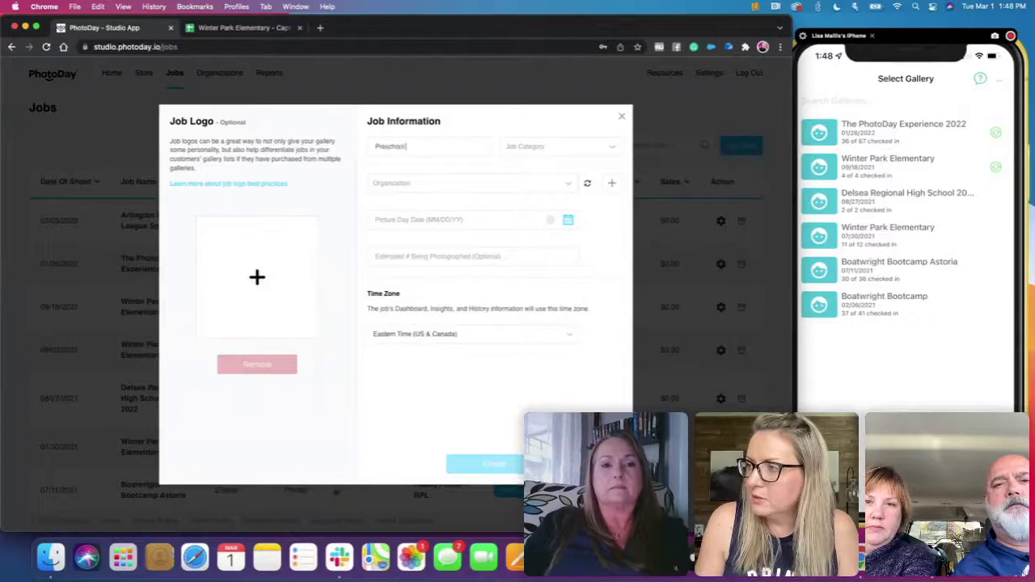
pyautogui.write(' test')
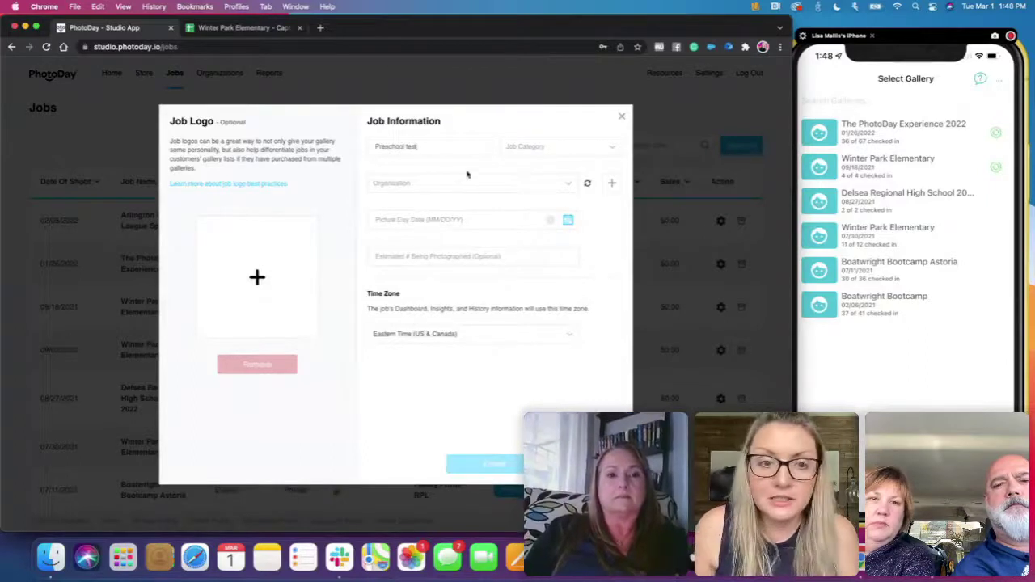
# - Set the job category to Preschools, the organization to Winter Park Elementary and the picture day to 03/02/22, and create the job
pyautogui.click(550, 146)
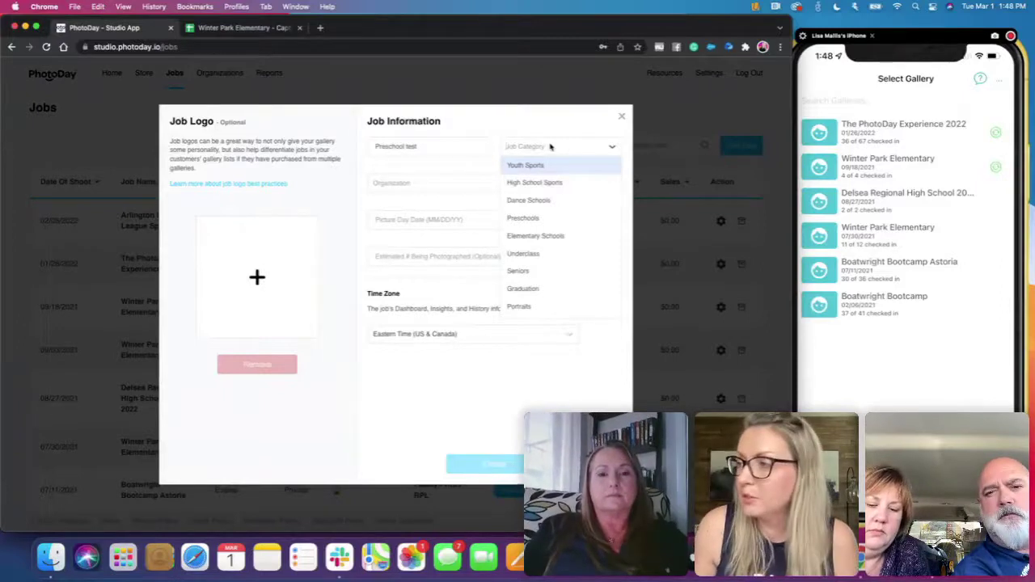
pyautogui.click(522, 222)
pyautogui.click(413, 187)
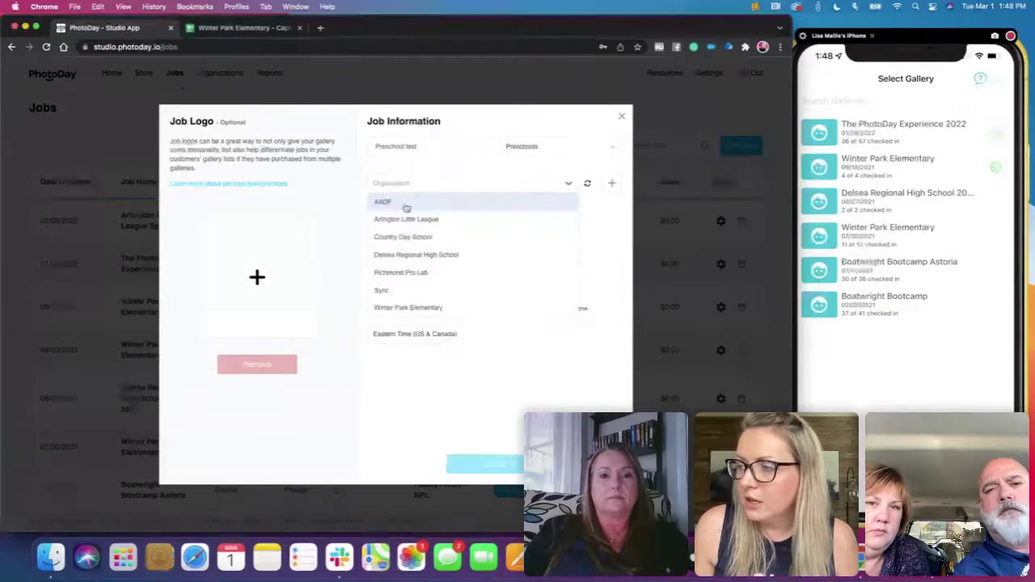
pyautogui.click(408, 307)
pyautogui.click(419, 223)
pyautogui.click(421, 283)
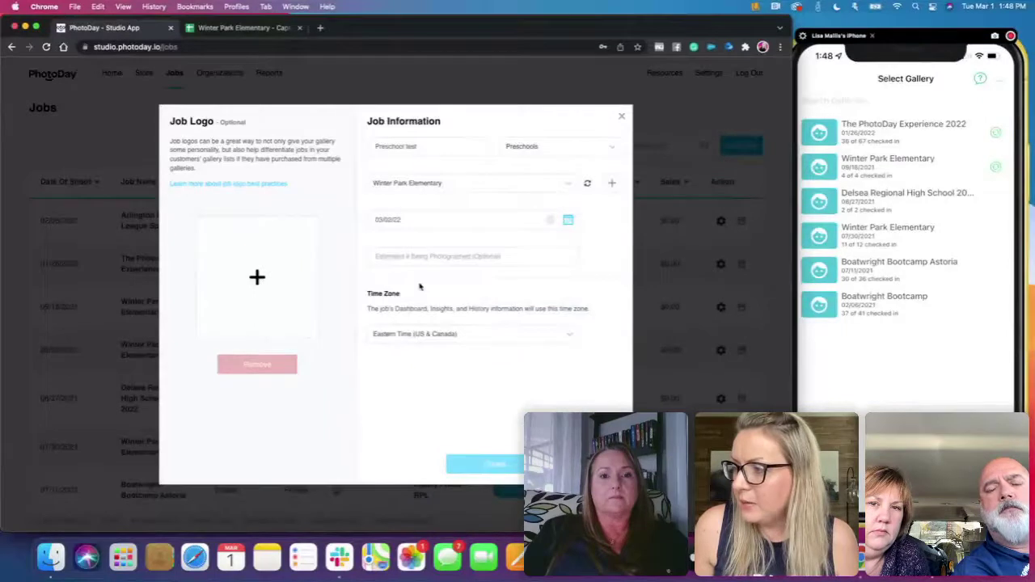
pyautogui.click(495, 464)
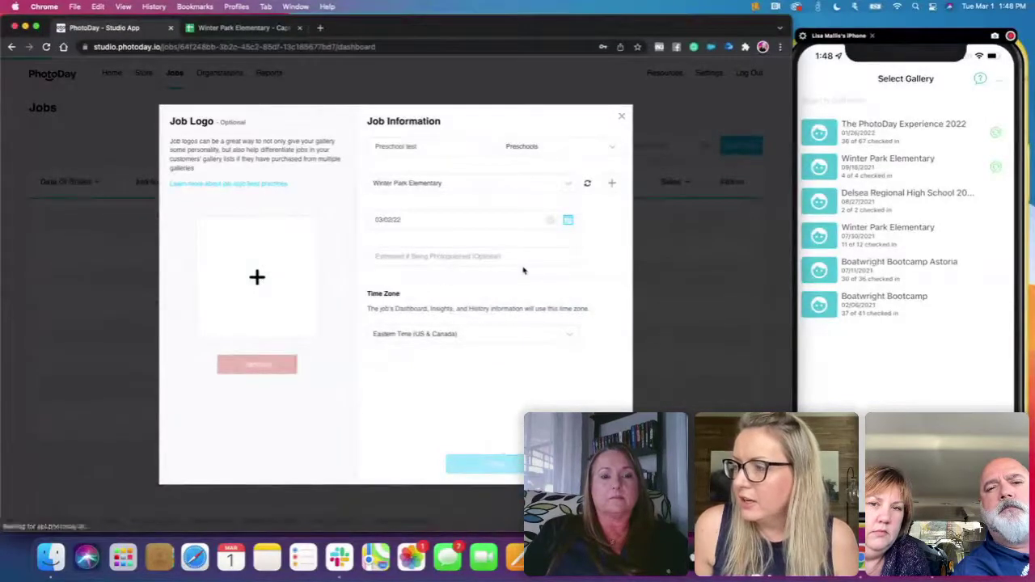
# - Set the job's gallery access to Private Gallery and save the setting
pyautogui.click(279, 306)
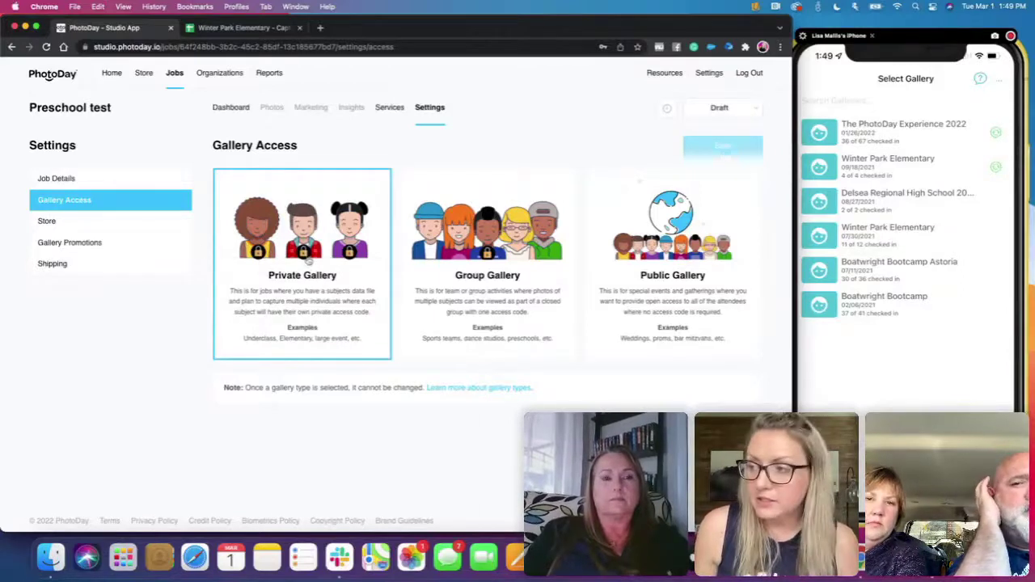
pyautogui.click(304, 266)
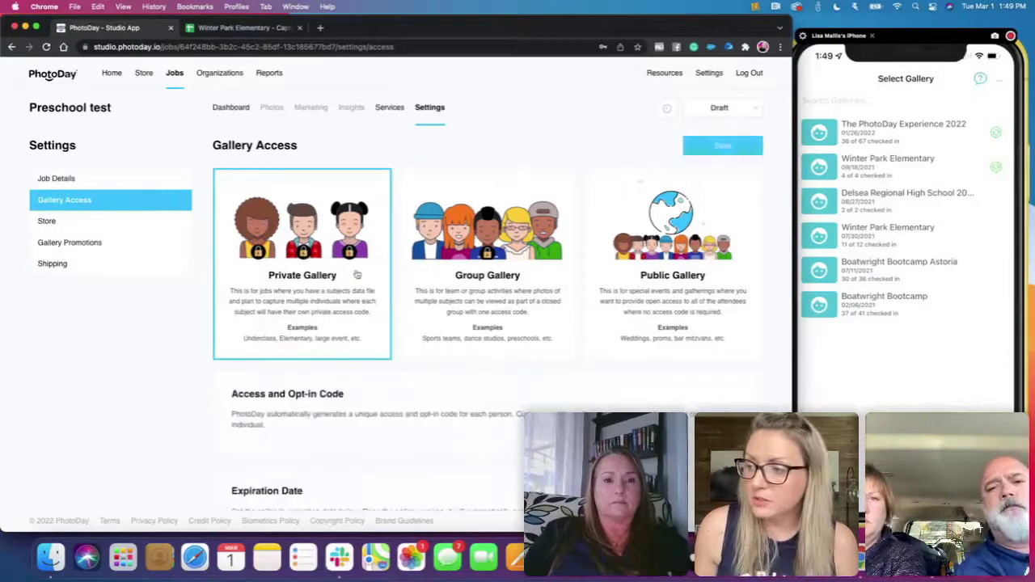
pyautogui.scroll(-1, 341, 287)
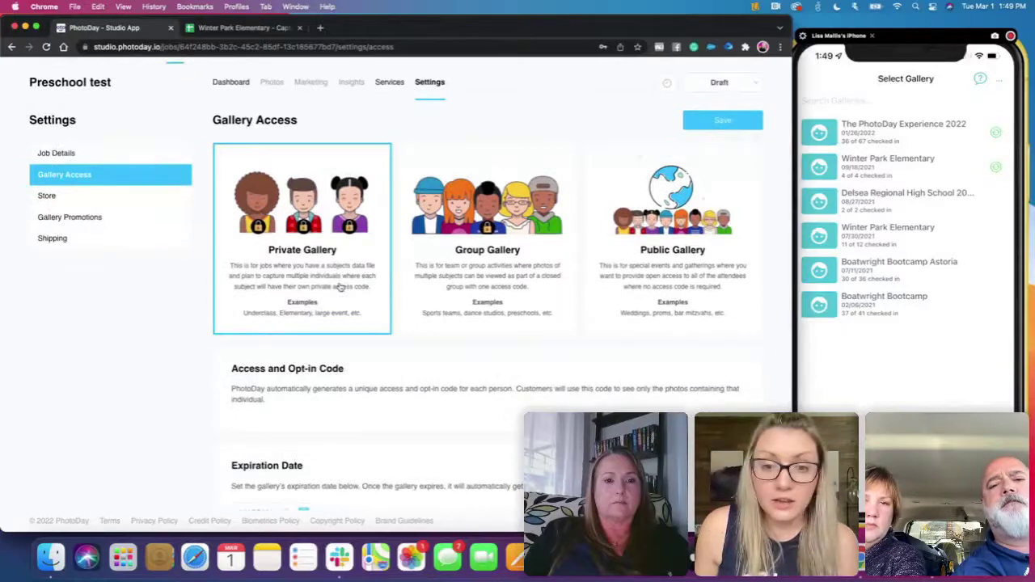
pyautogui.scroll(-2, 380, 315)
pyautogui.scroll(3, 382, 318)
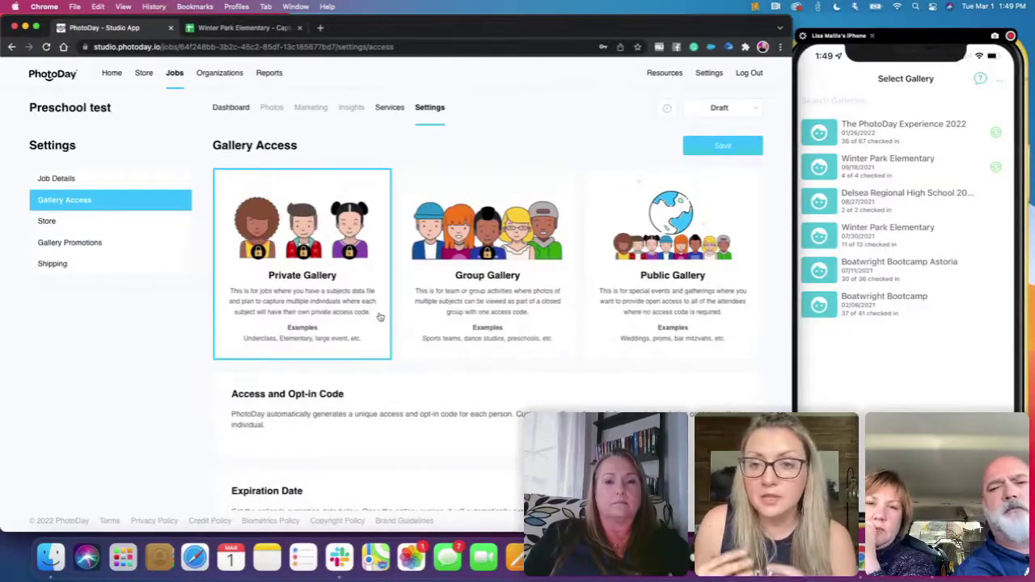
pyautogui.click(706, 143)
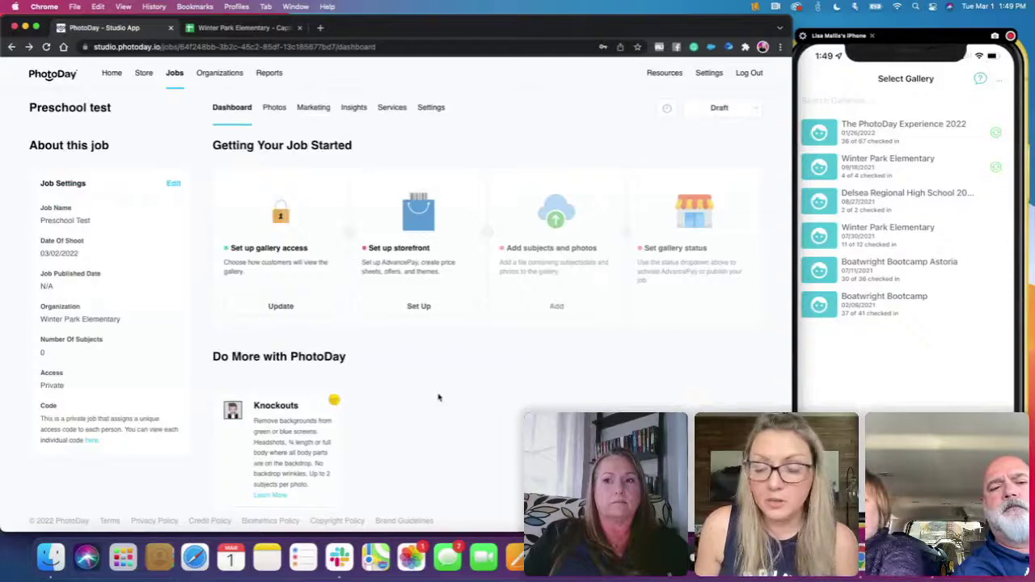
# - Add subjects data to the job by uploading the Winter Park Sheet1 CSV file
pyautogui.click(271, 107)
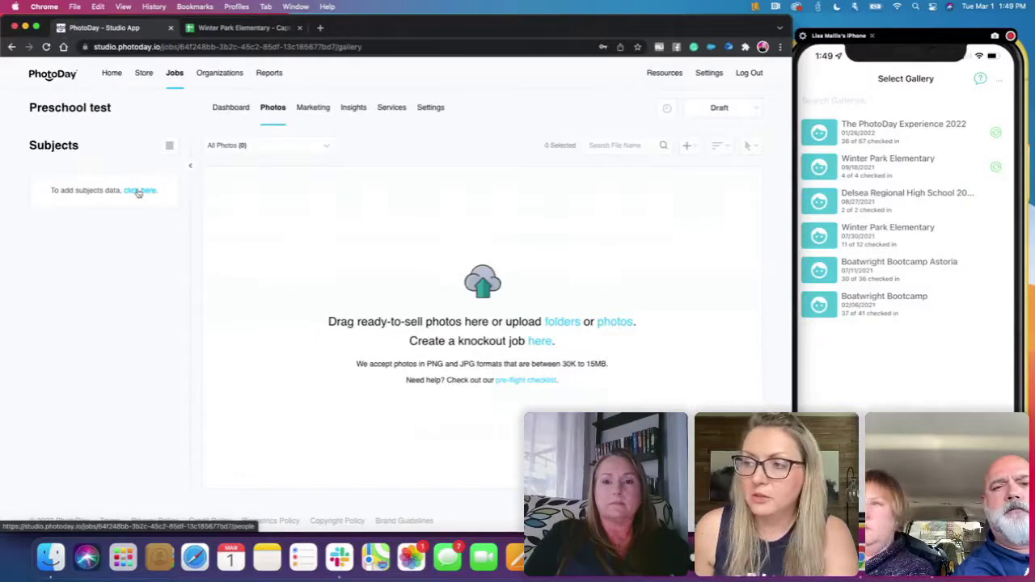
pyautogui.click(139, 191)
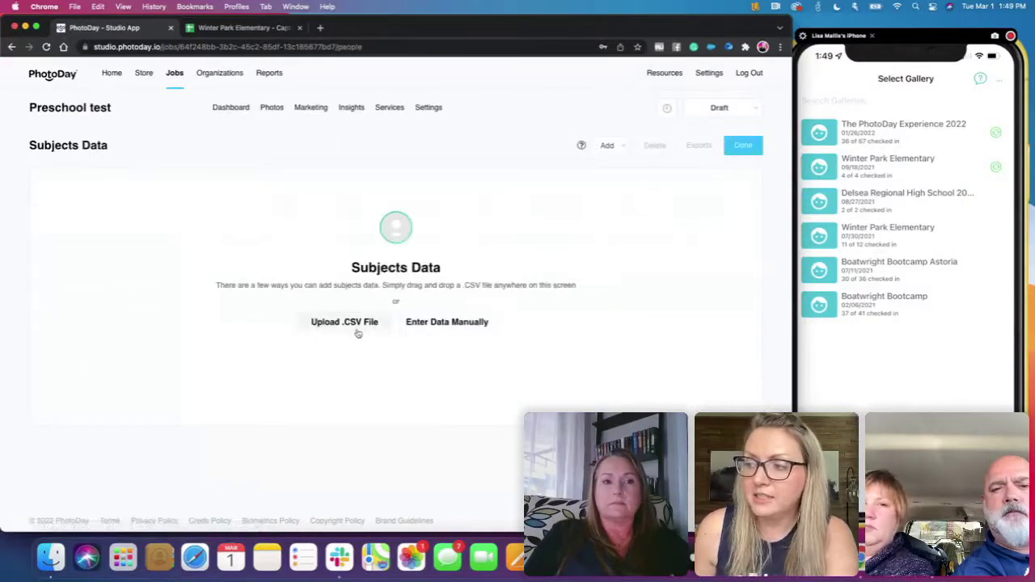
pyautogui.click(358, 333)
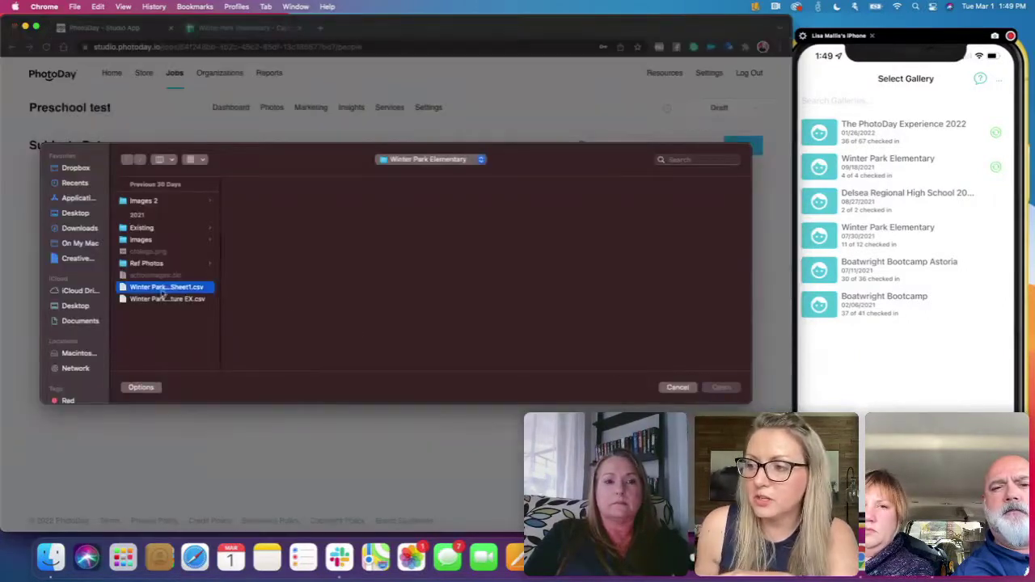
pyautogui.click(160, 289)
pyautogui.click(722, 388)
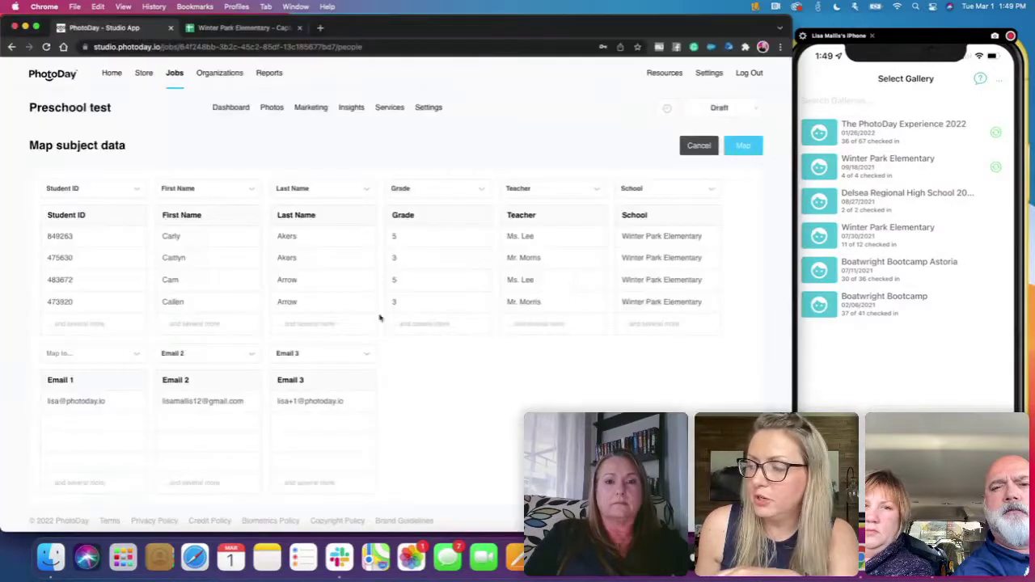
# - Check the mapping options for the Student ID column and map the subject data with the suggested fields
pyautogui.click(87, 189)
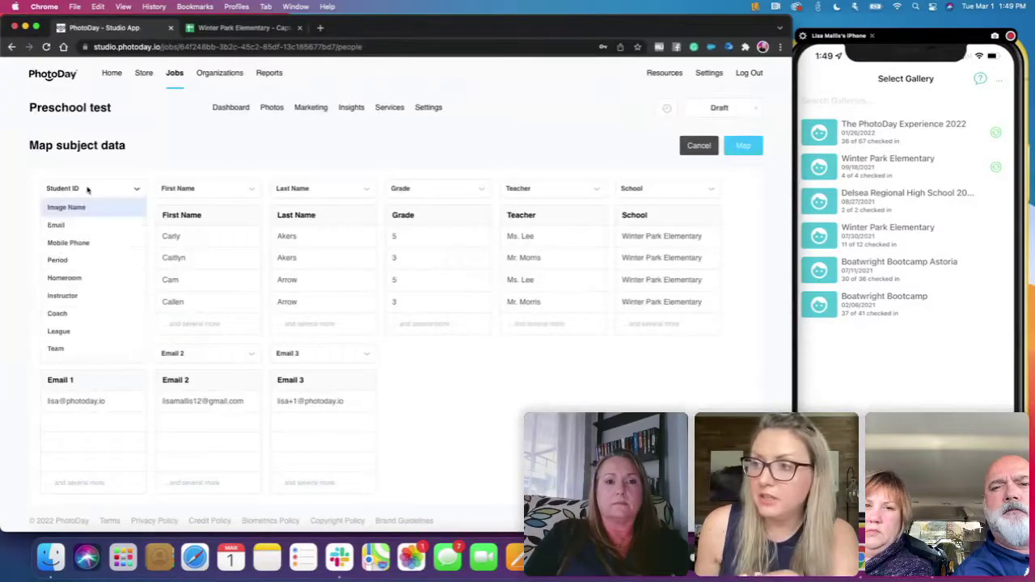
pyautogui.click(106, 196)
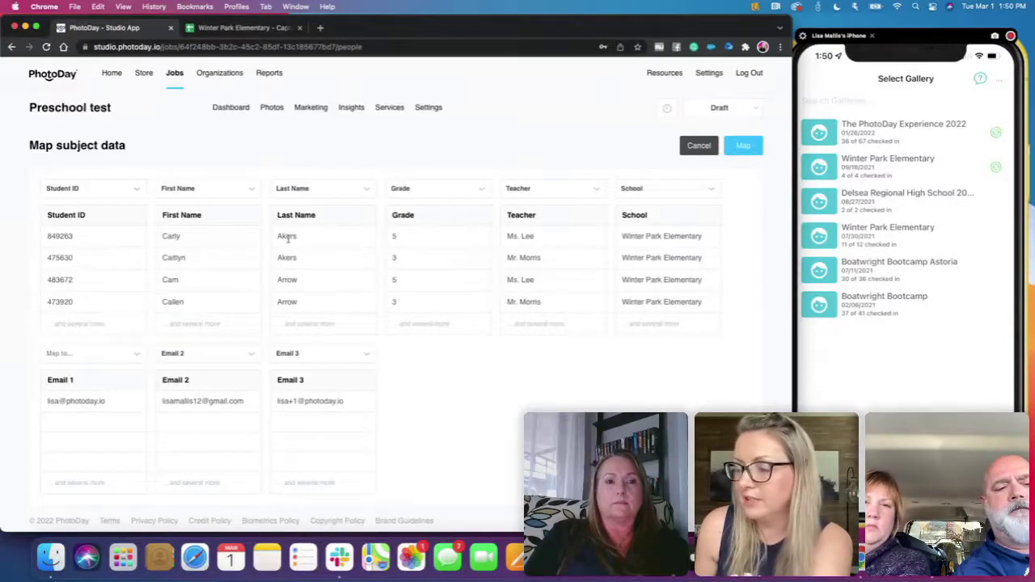
pyautogui.click(745, 147)
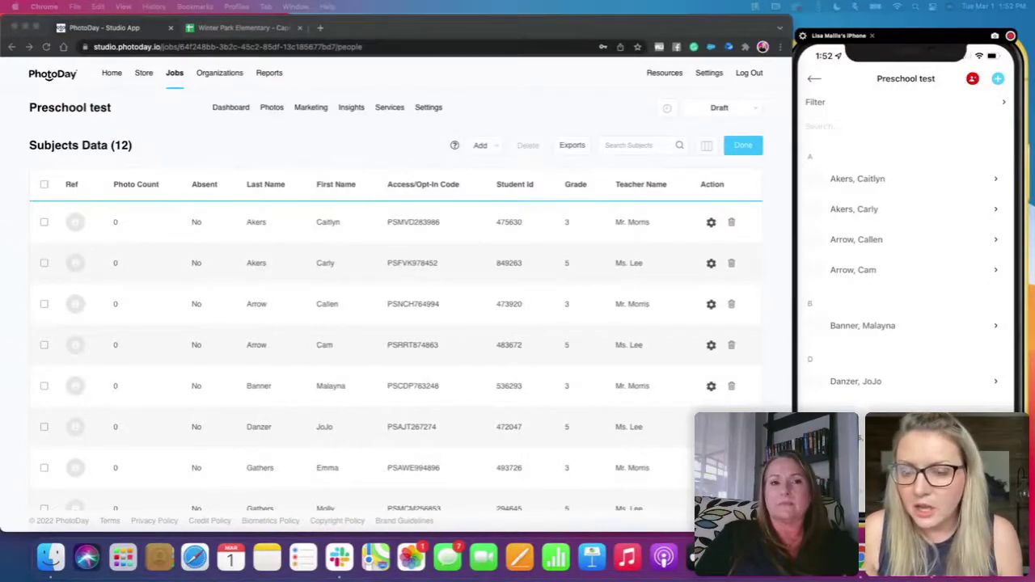
pyautogui.press('super+Tab')
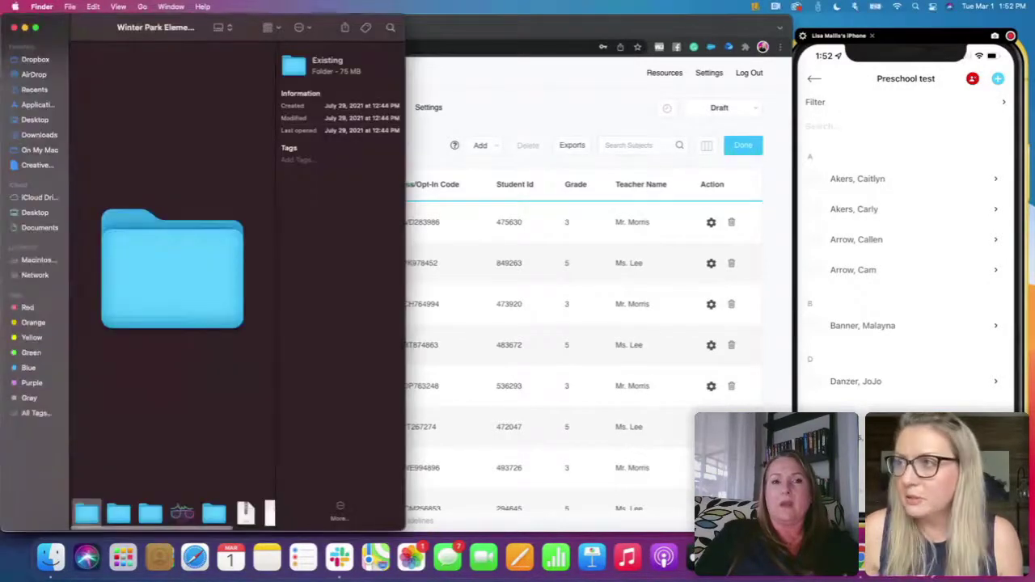
pyautogui.press('super+Tab')
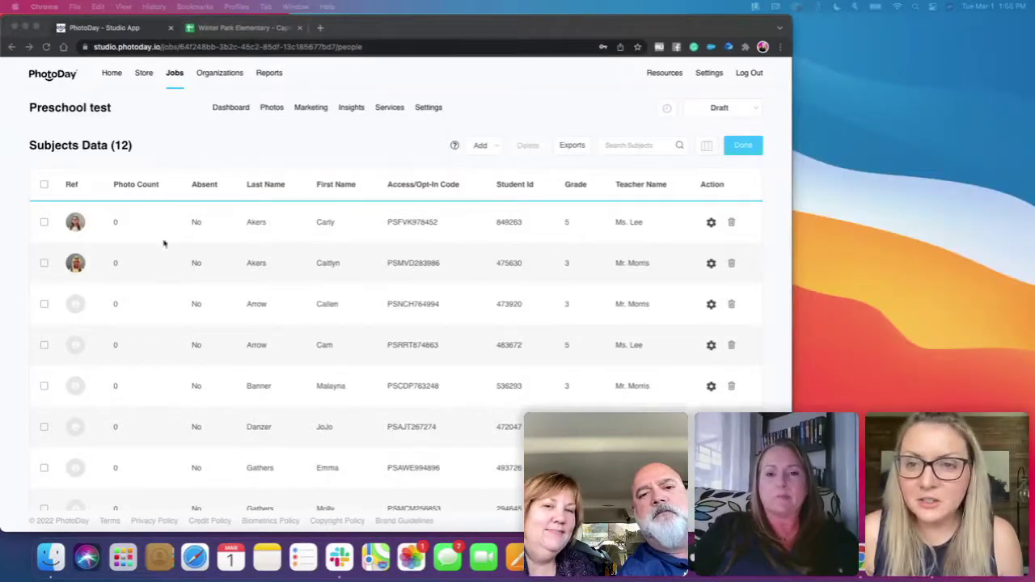
# - Enlarge the browser window to full screen and upload the Images folder to the job's photo gallery
pyautogui.click(36, 27)
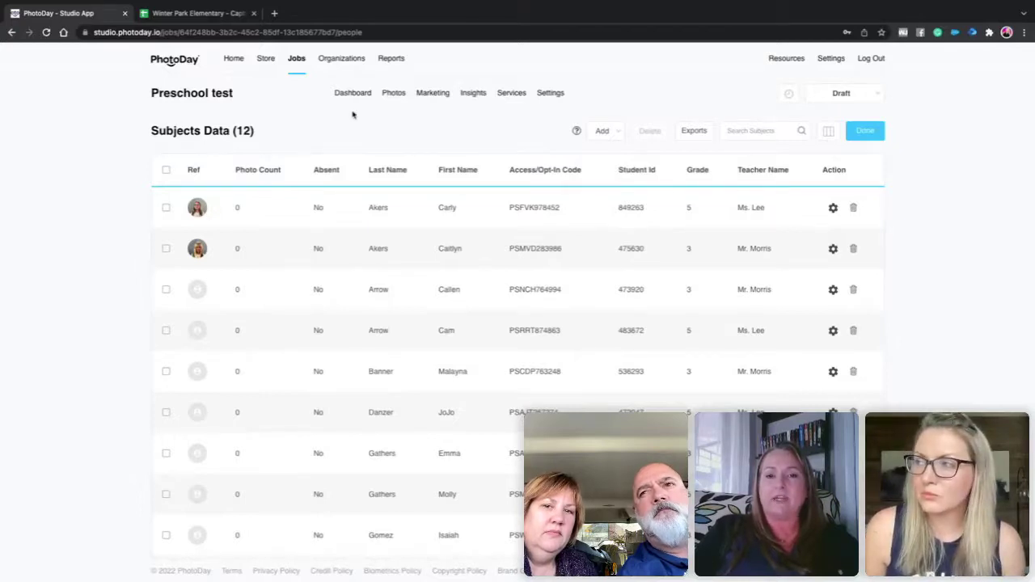
pyautogui.click(392, 97)
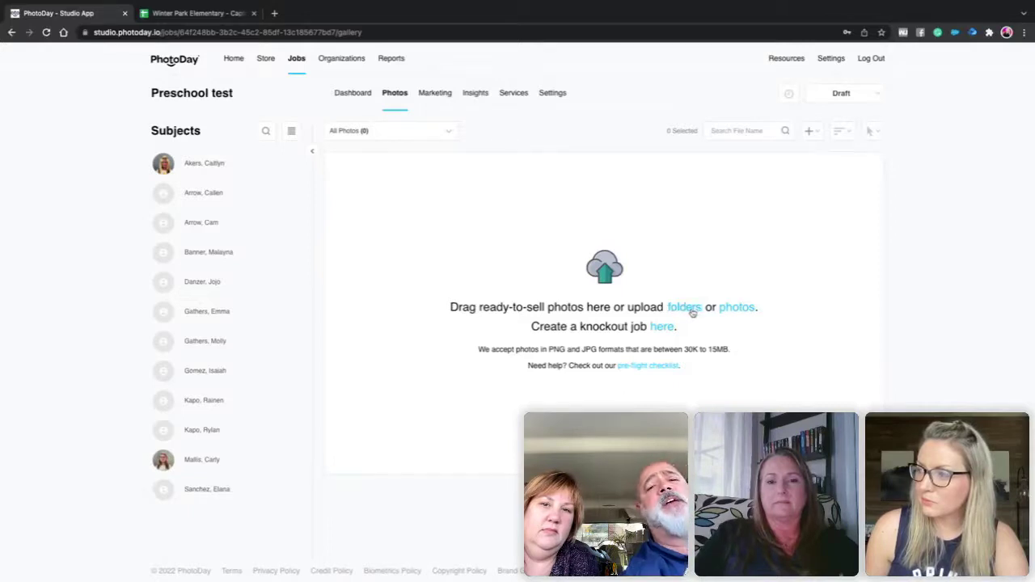
pyautogui.click(684, 308)
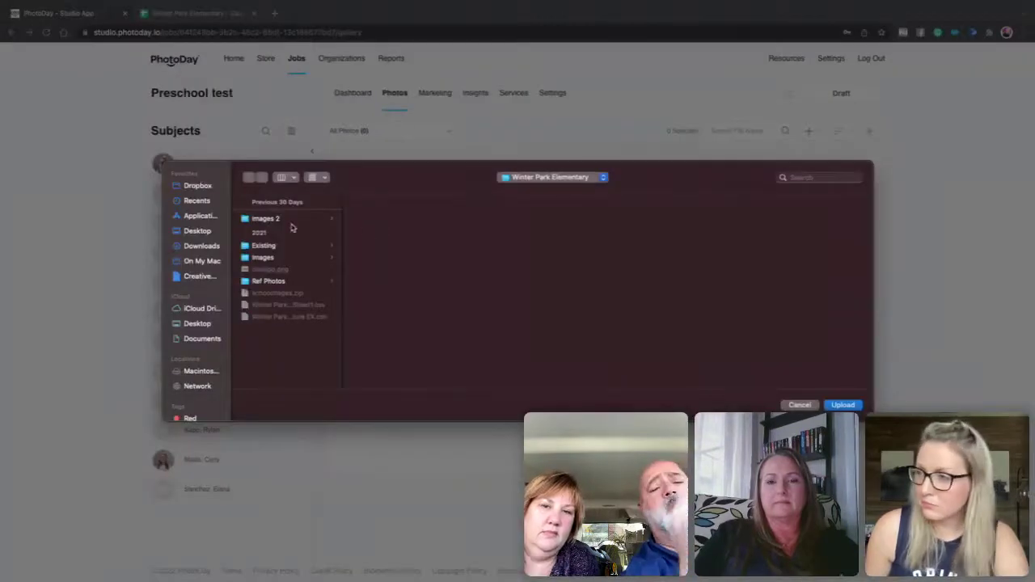
pyautogui.click(264, 258)
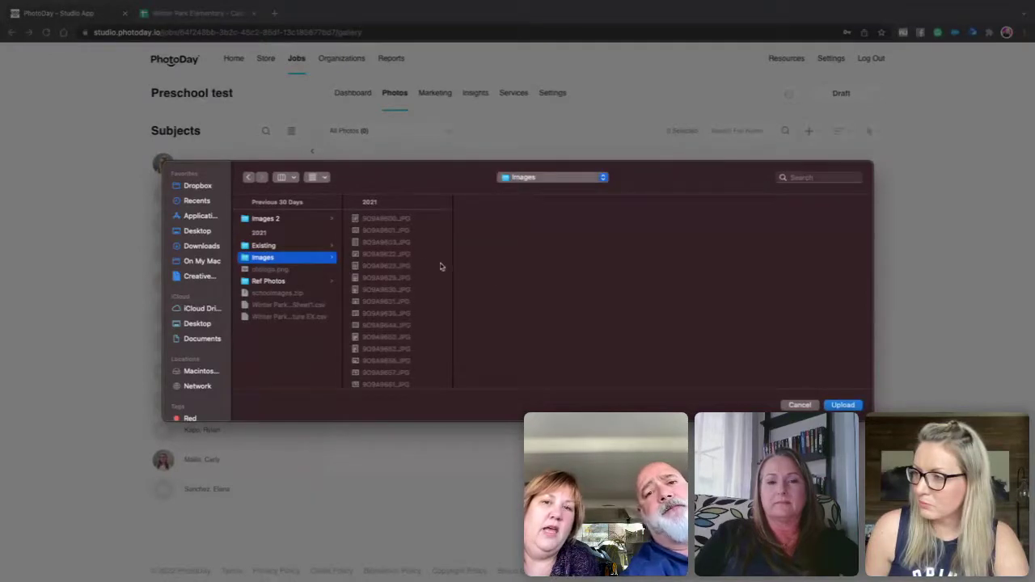
pyautogui.click(844, 405)
pyautogui.click(608, 104)
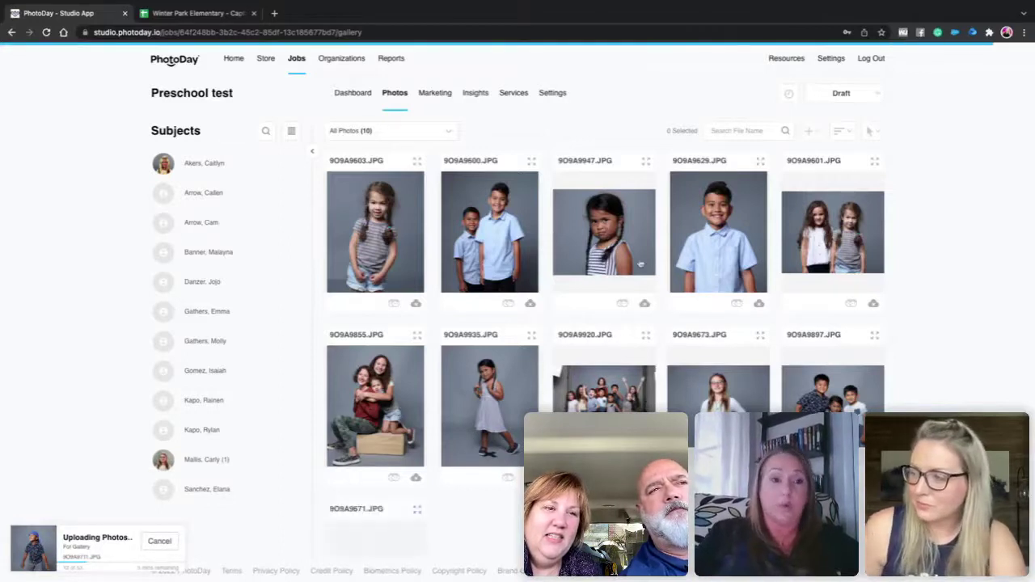
# - Review the photos matched to the two subjects that have reference photos
pyautogui.click(223, 459)
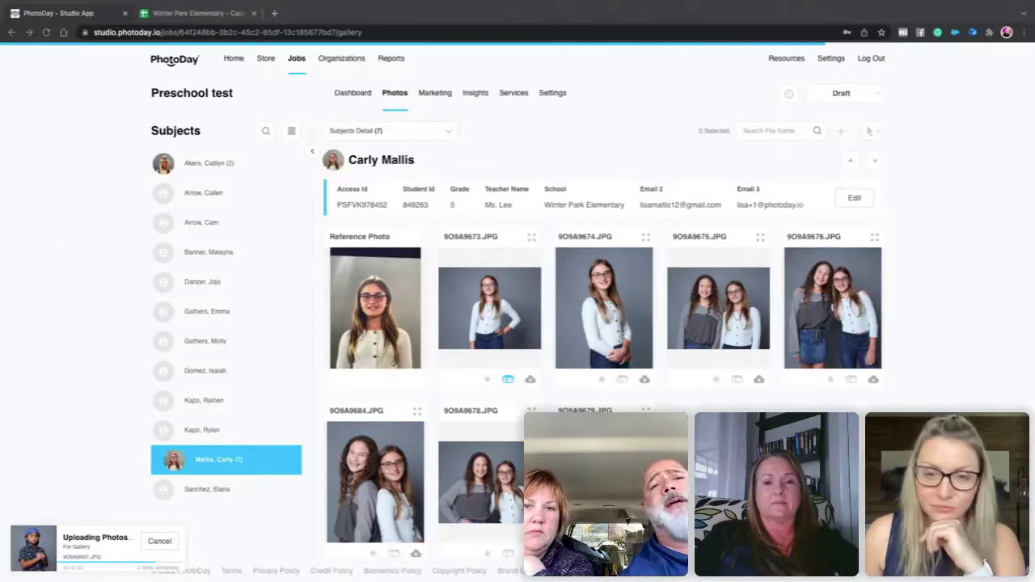
pyautogui.click(211, 167)
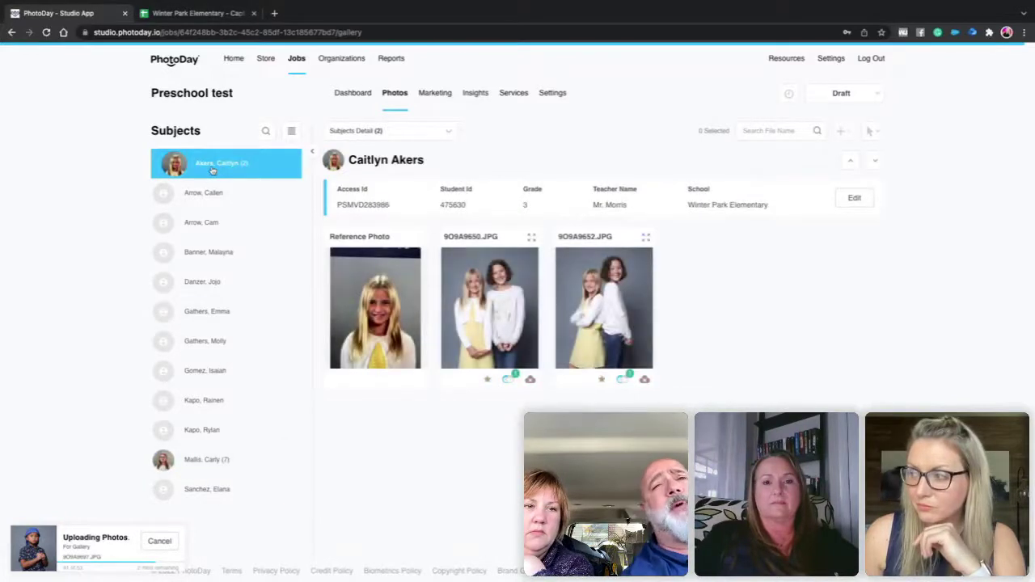
pyautogui.click(203, 460)
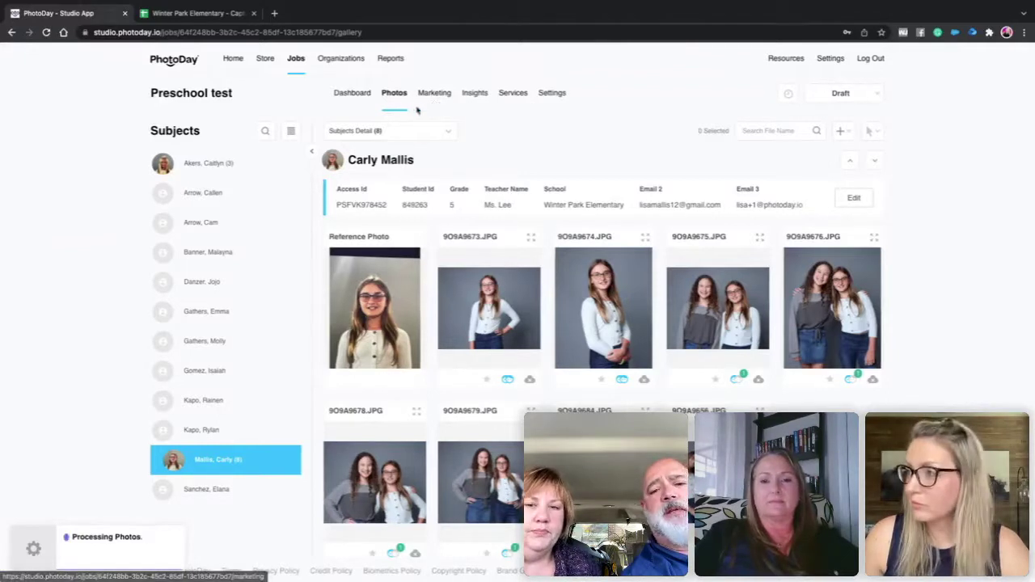
# - Start a new price sheet in the store and name it Preschool Packages
pyautogui.click(266, 61)
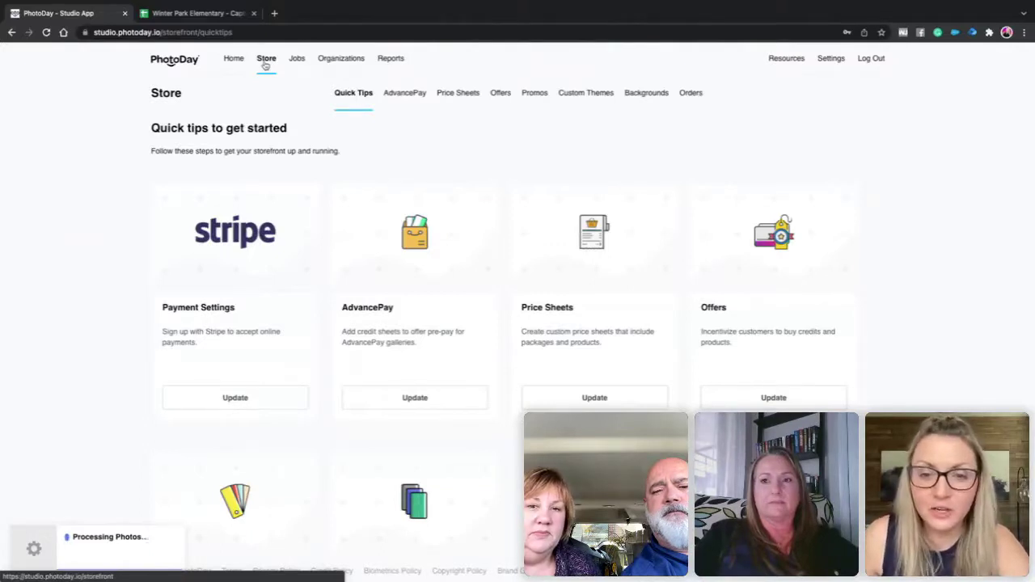
pyautogui.click(570, 397)
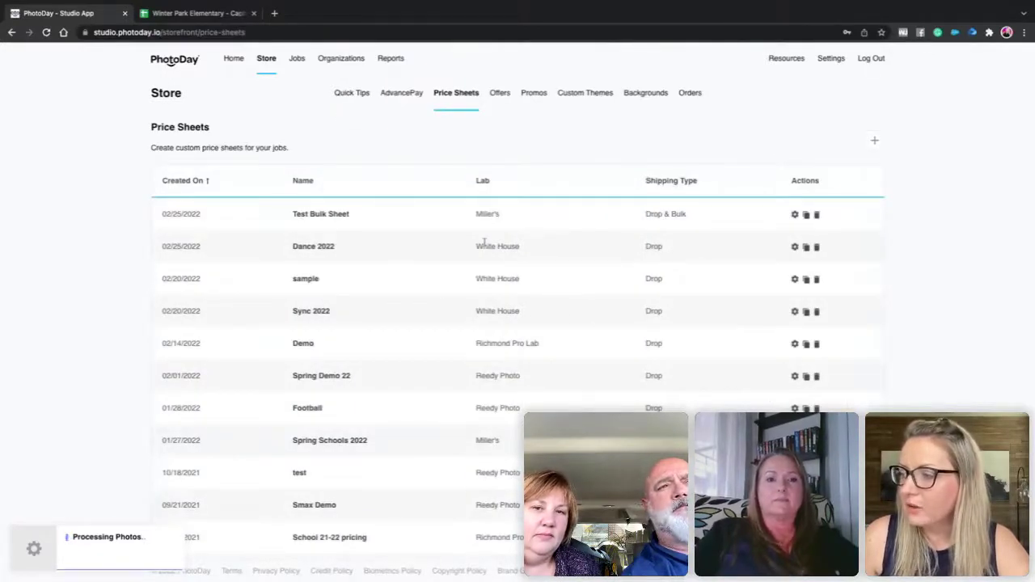
pyautogui.click(874, 142)
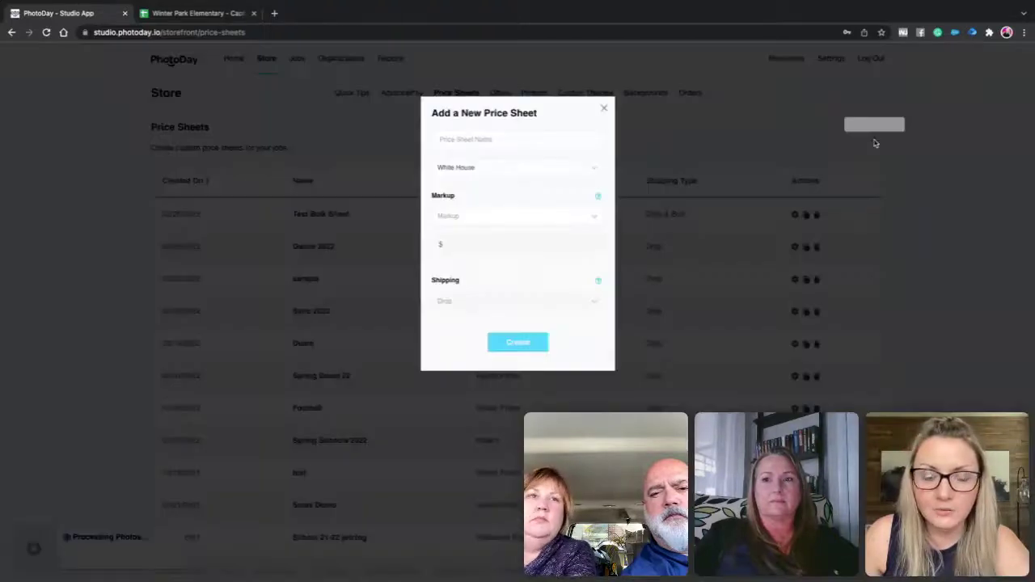
pyautogui.click(488, 142)
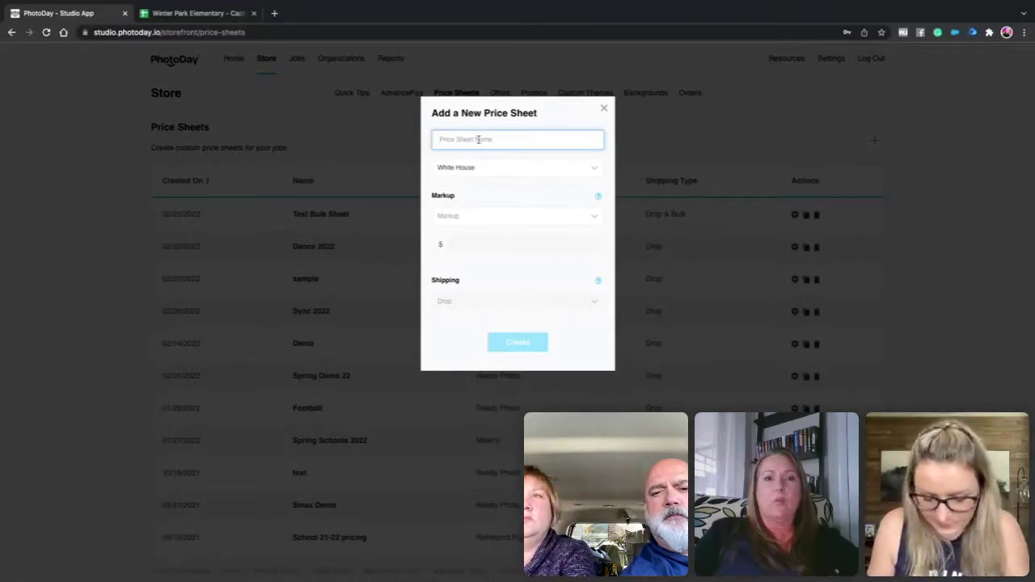
pyautogui.write('Pieschool Packages')
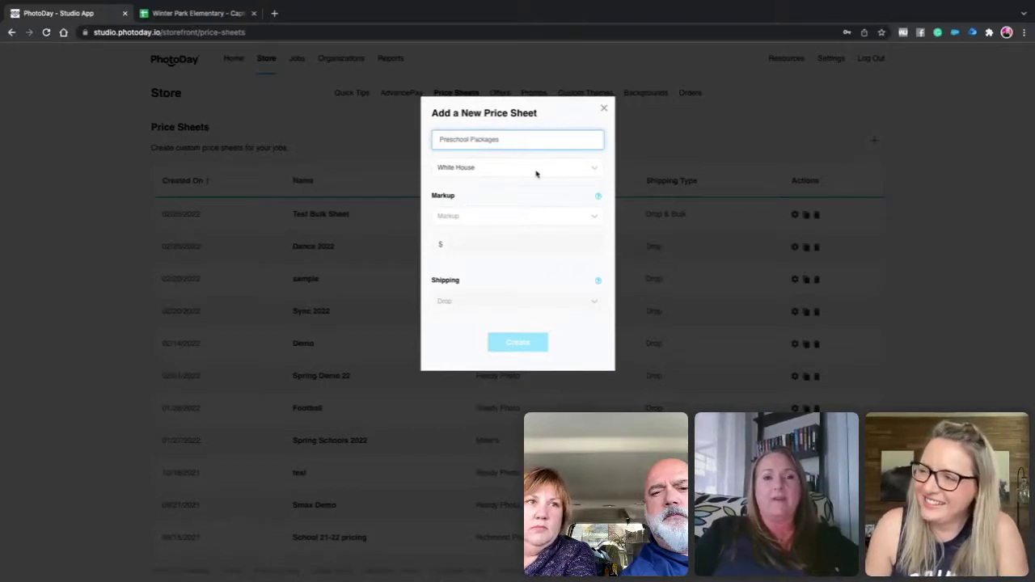
# - Assign Reedy Photo as the lab, set a 100 percent markup, and create the price sheet
pyautogui.click(535, 170)
pyautogui.click(493, 254)
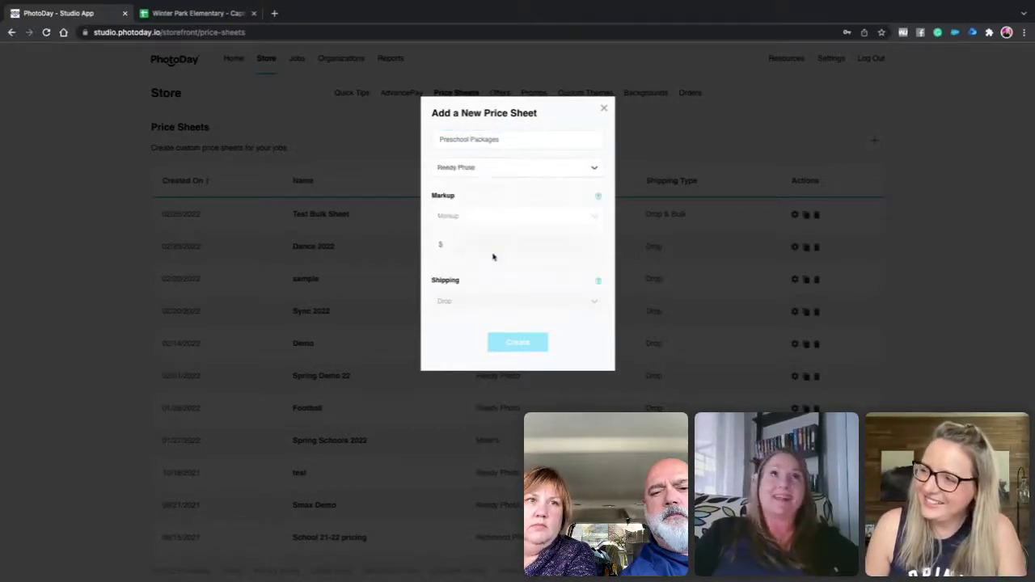
pyautogui.click(476, 218)
pyautogui.click(464, 252)
pyautogui.click(486, 247)
pyautogui.doubleClick(485, 247)
pyautogui.write('100.')
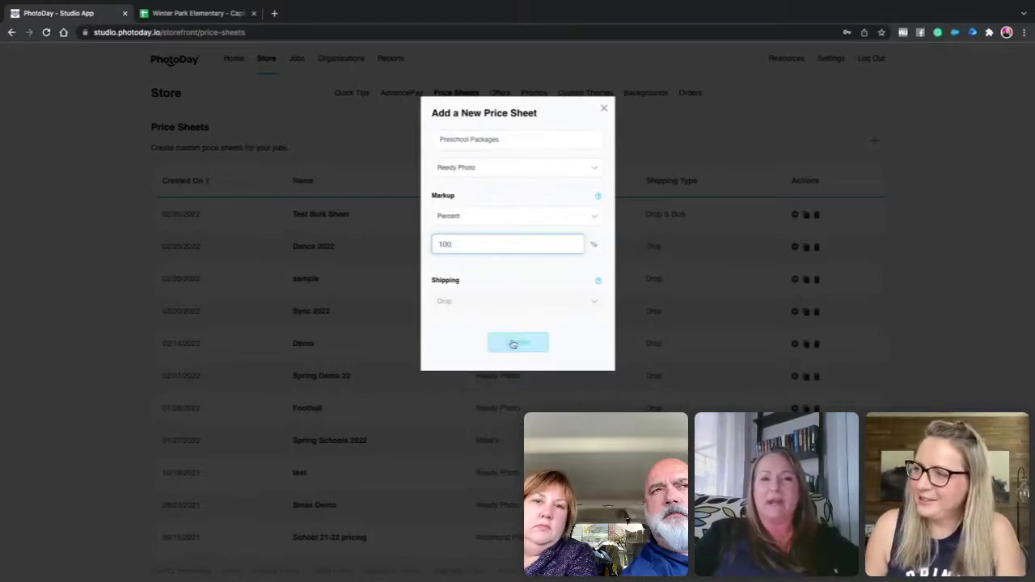
pyautogui.click(506, 342)
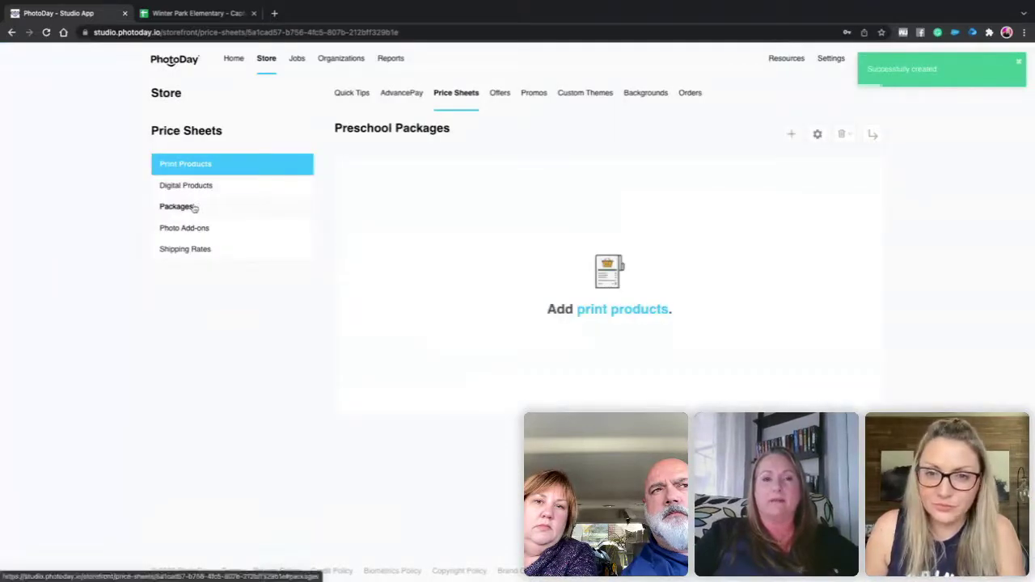
# - Start a package named Large Family Package with the description "Save by ordering this package!" and proceed to its products
pyautogui.click(194, 208)
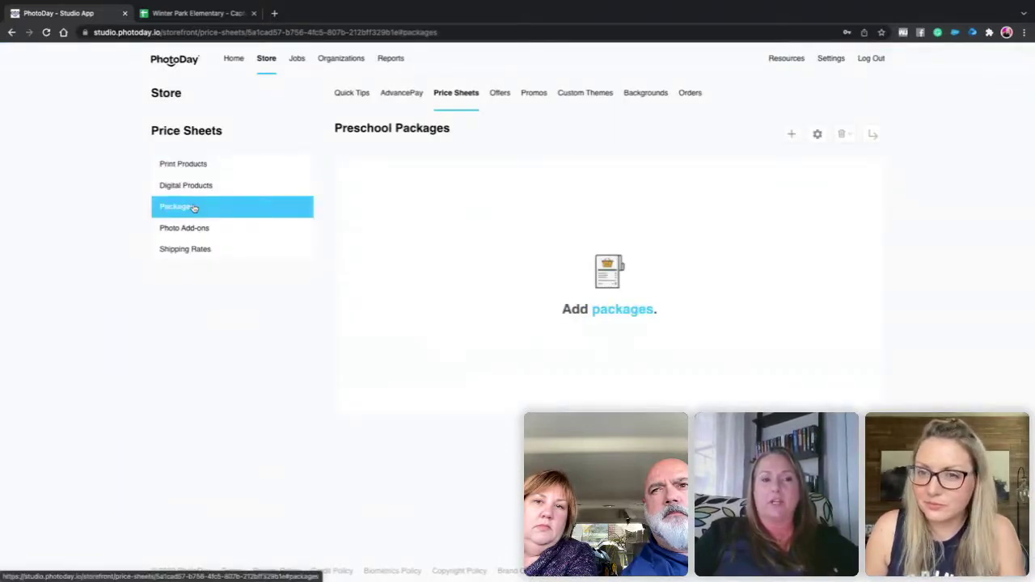
pyautogui.click(625, 312)
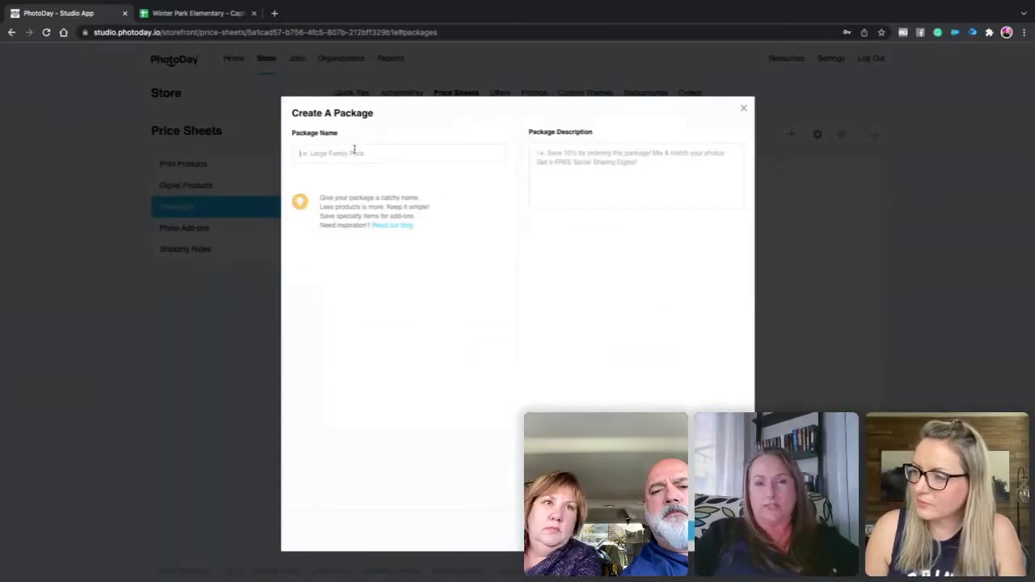
pyautogui.write('La')
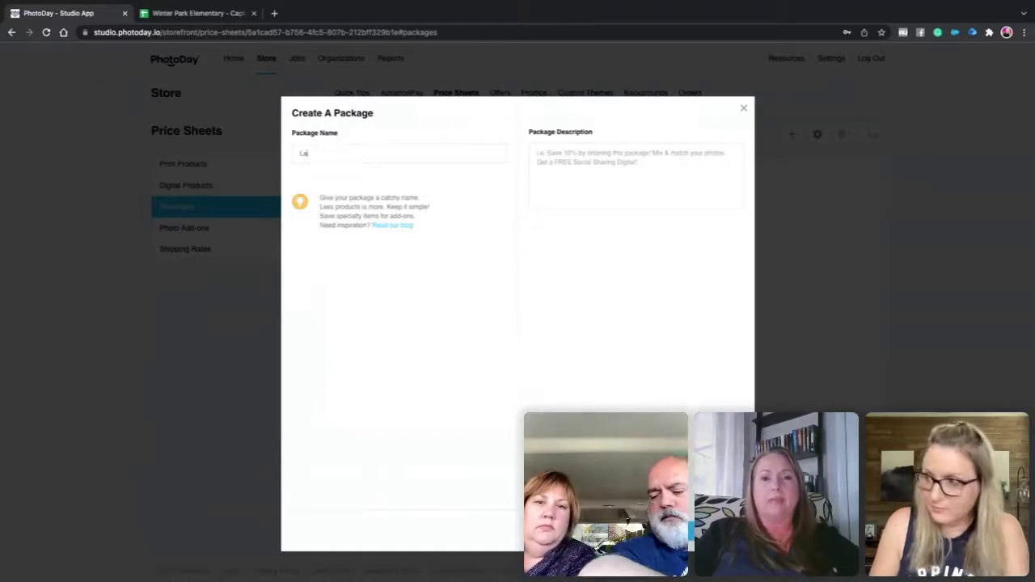
pyautogui.write('rge Family Package')
pyautogui.click(615, 169)
pyautogui.write('Save by ordering this package!')
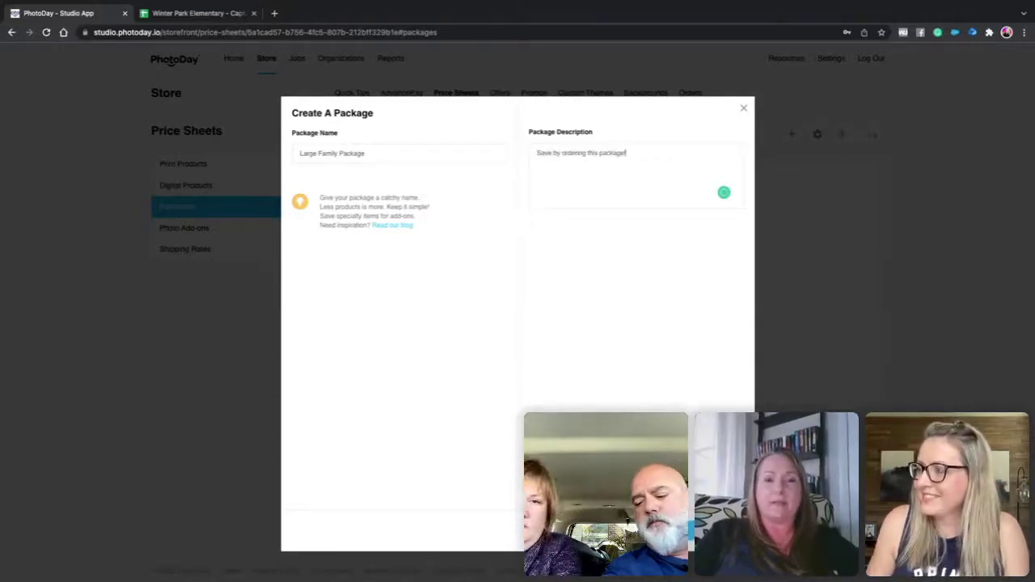
pyautogui.click(704, 530)
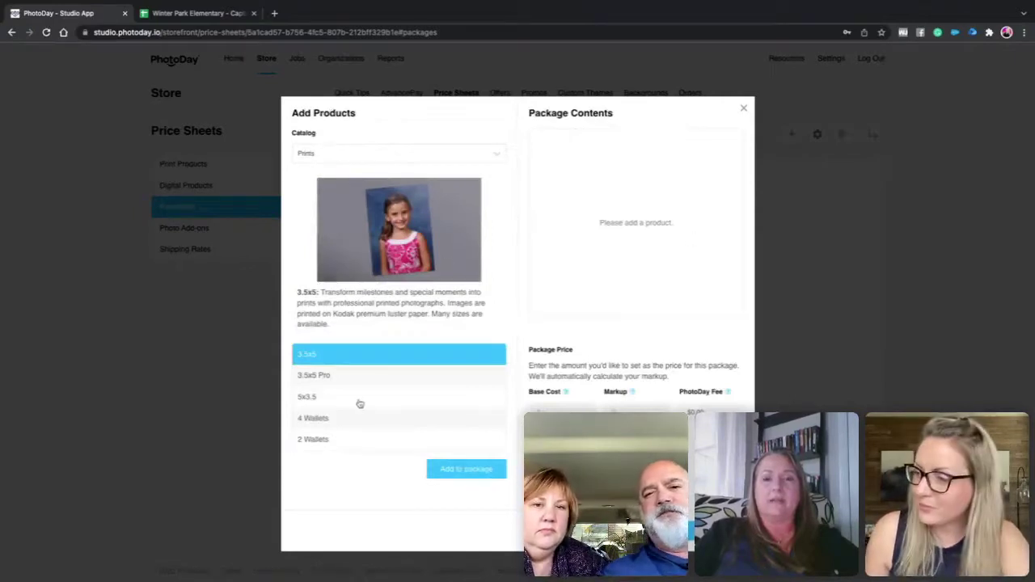
# - Add two 8x10 prints from the Prints catalog to the Large Family Package
pyautogui.scroll(-3, 359, 369)
pyautogui.scroll(-5, 353, 405)
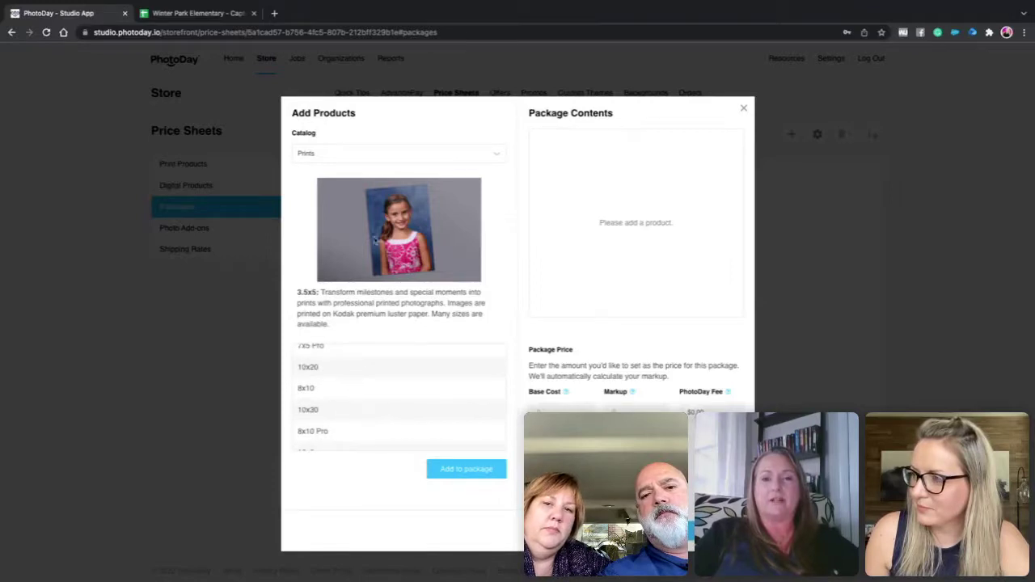
pyautogui.click(352, 155)
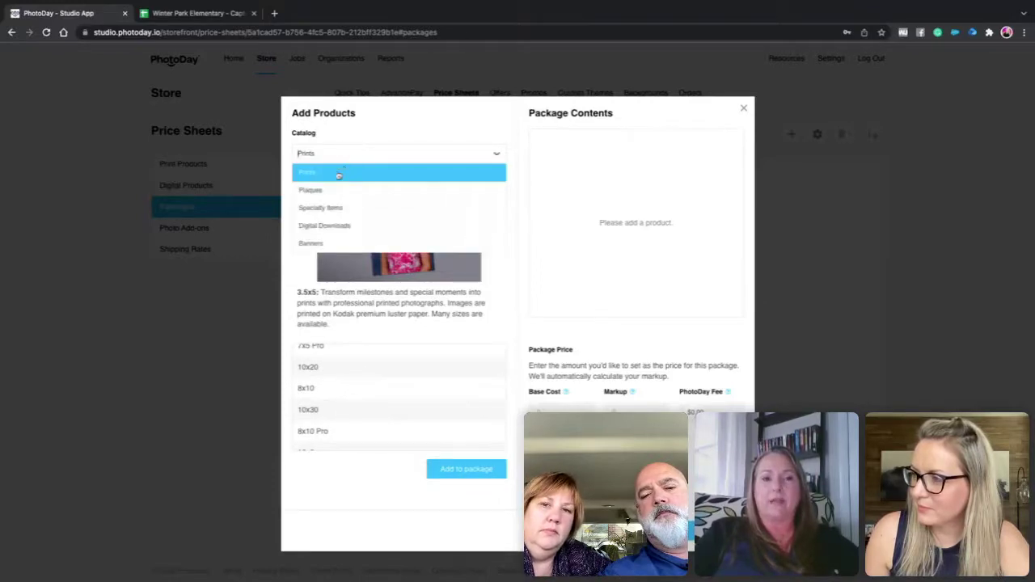
pyautogui.click(338, 173)
pyautogui.click(335, 394)
pyautogui.click(447, 464)
pyautogui.click(338, 378)
pyautogui.click(441, 459)
# - Add two 5x7 prints to the Large Family Package
pyautogui.scroll(3, 404, 388)
pyautogui.scroll(2, 381, 365)
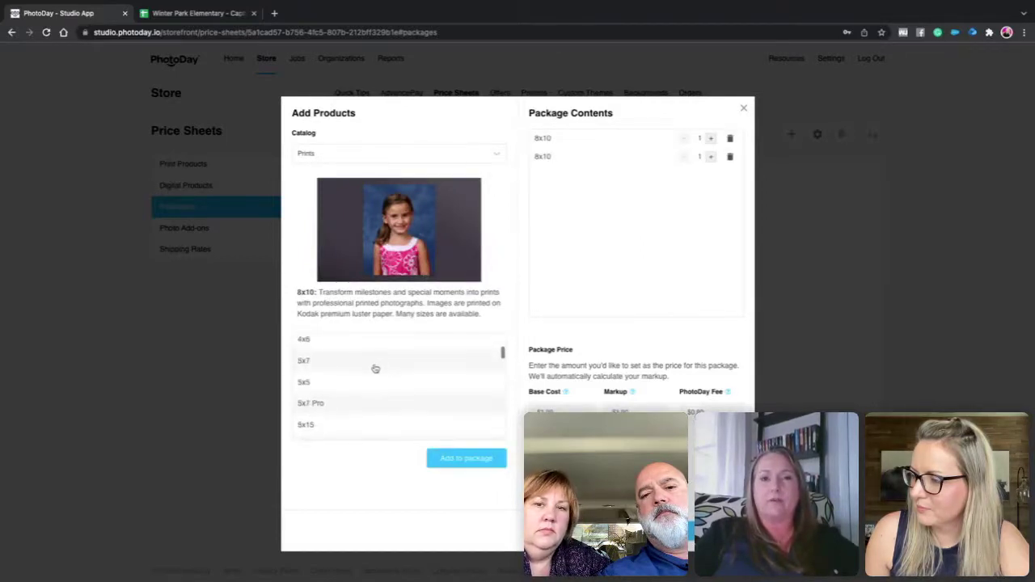
pyautogui.click(374, 365)
pyautogui.click(465, 458)
pyautogui.click(389, 363)
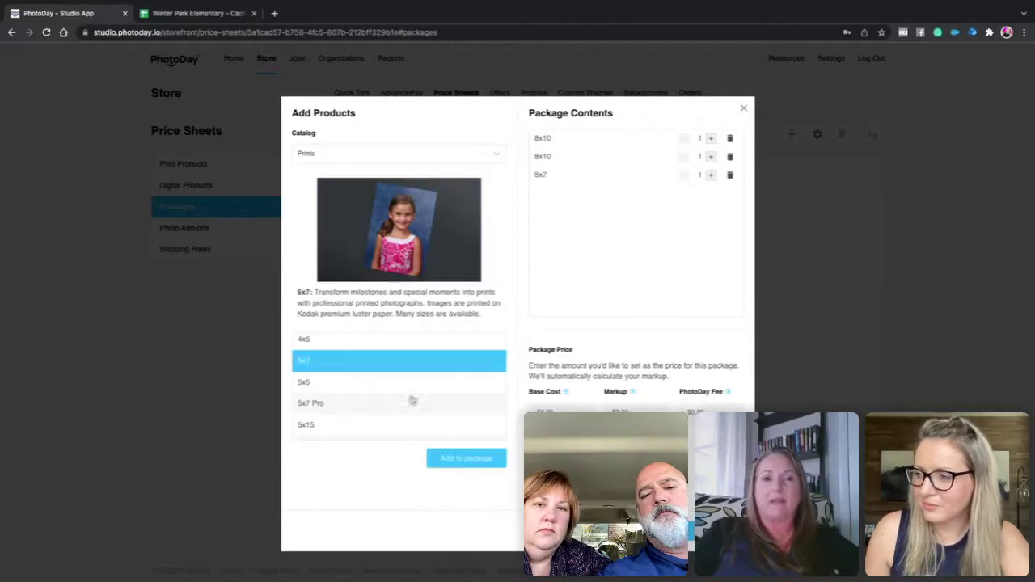
pyautogui.click(440, 457)
# - Add two High-Resolution Downloads from the Digital Downloads catalog to the Large Family Package
pyautogui.click(340, 153)
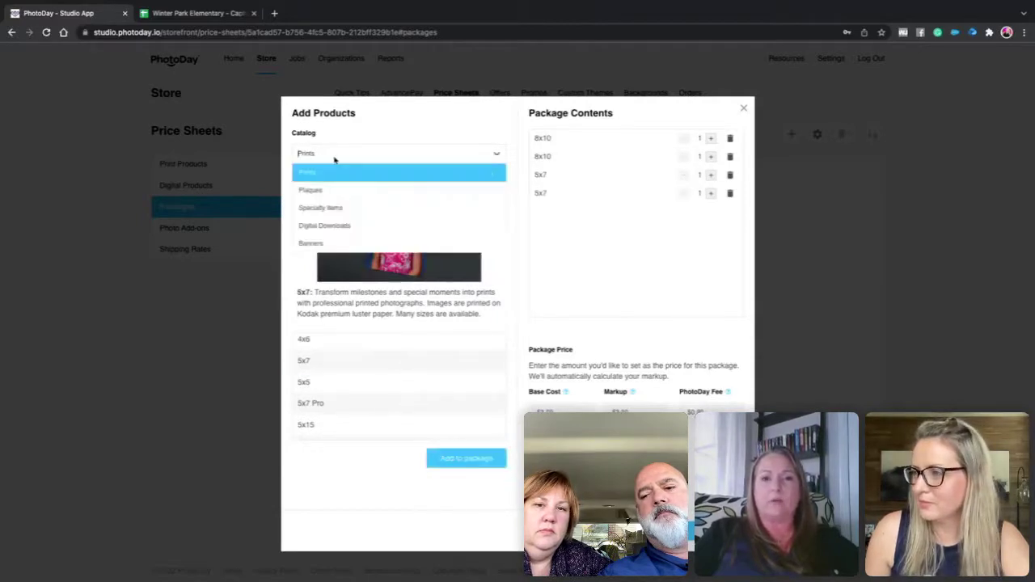
pyautogui.click(320, 225)
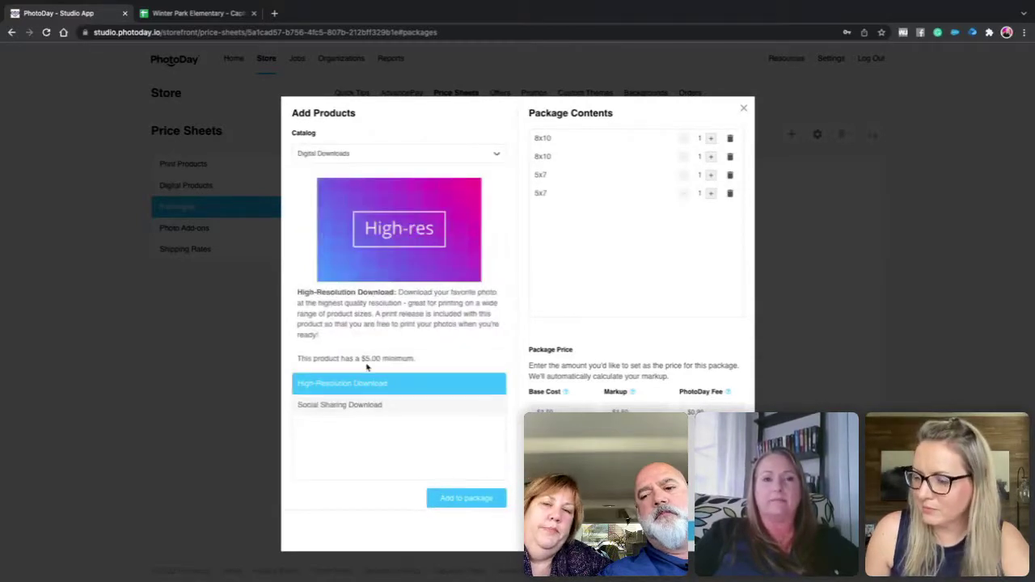
pyautogui.click(440, 496)
pyautogui.click(374, 391)
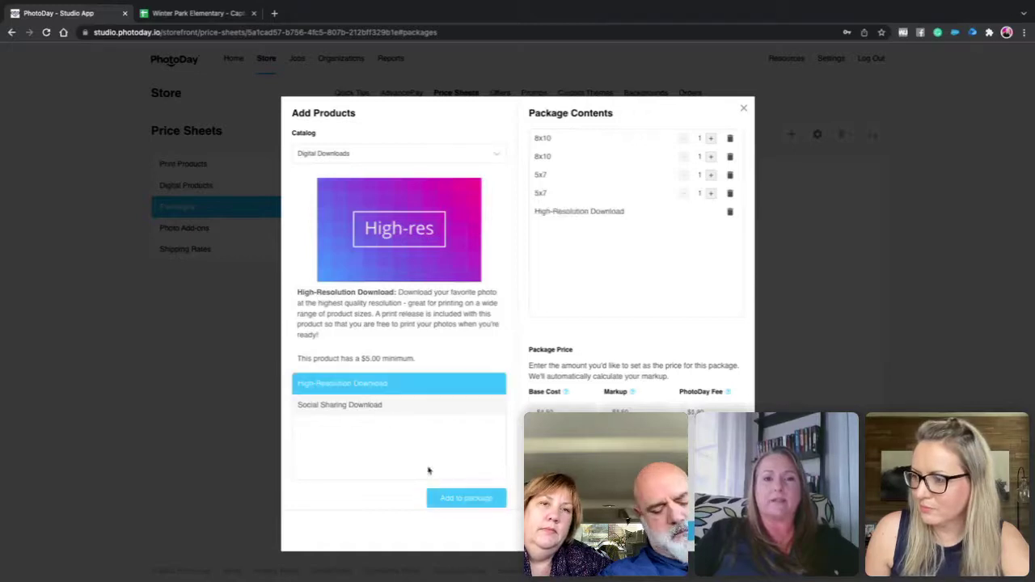
pyautogui.click(458, 505)
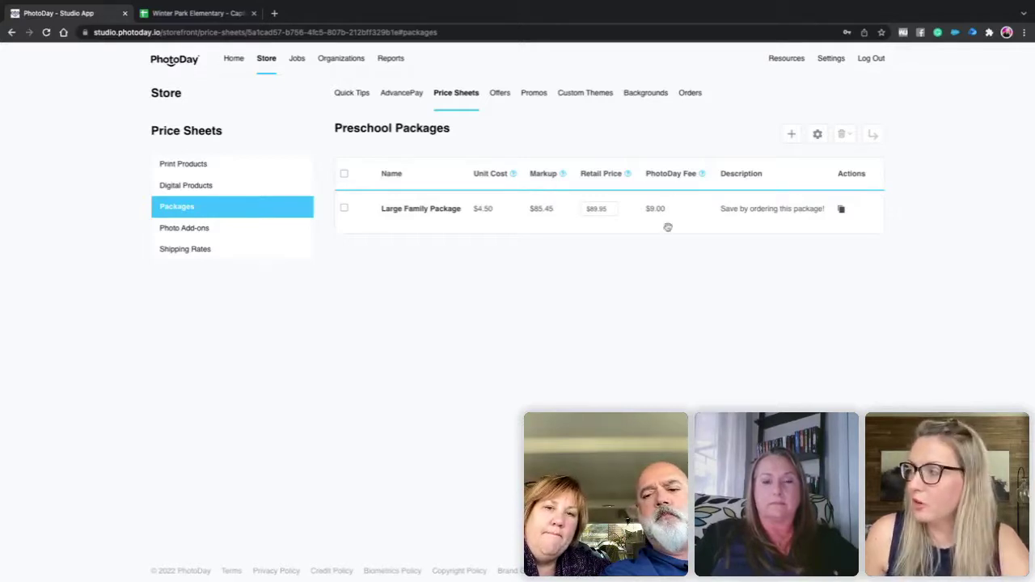
# - Start a second package named Pack of 10 Digitals with the description "Save $45"
pyautogui.click(791, 134)
pyautogui.click(371, 159)
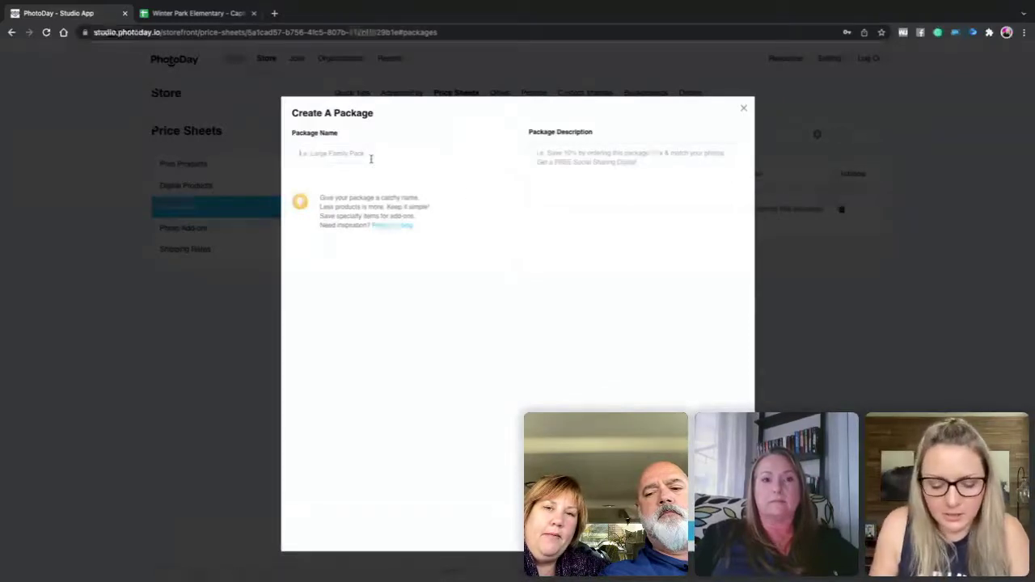
pyautogui.write('Pack o')
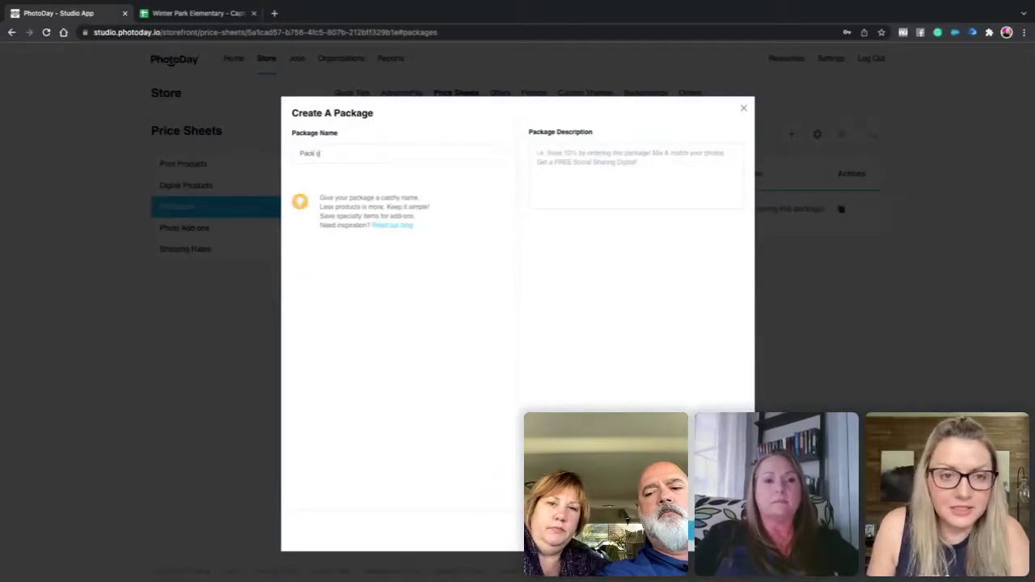
pyautogui.write('f 10 Digital')
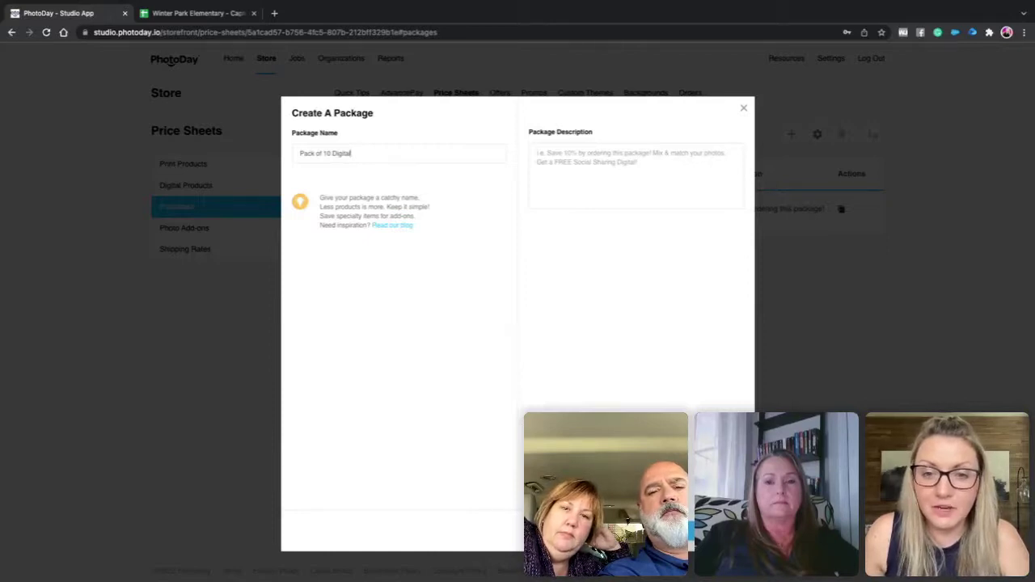
pyautogui.write('s')
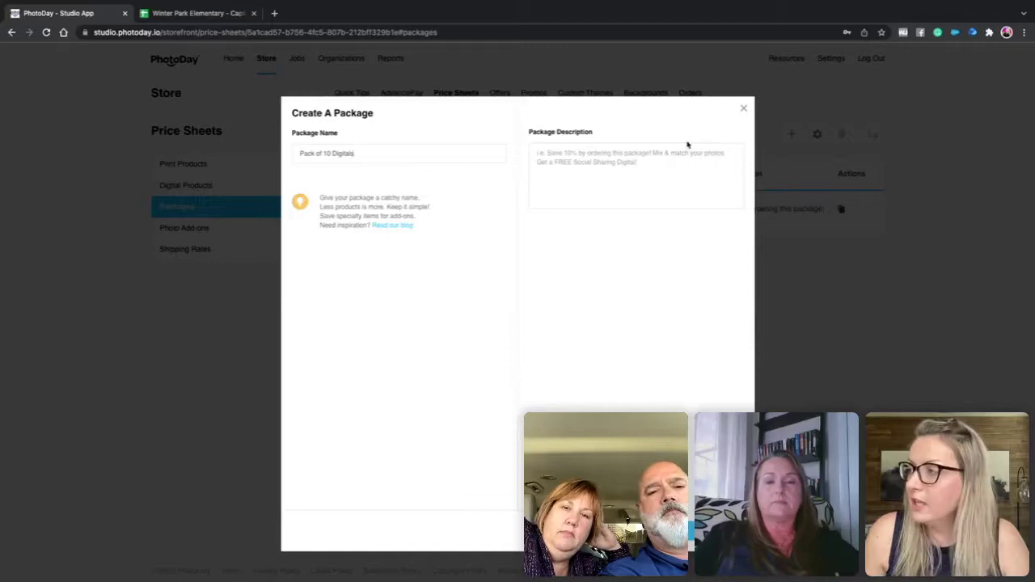
pyautogui.click(648, 169)
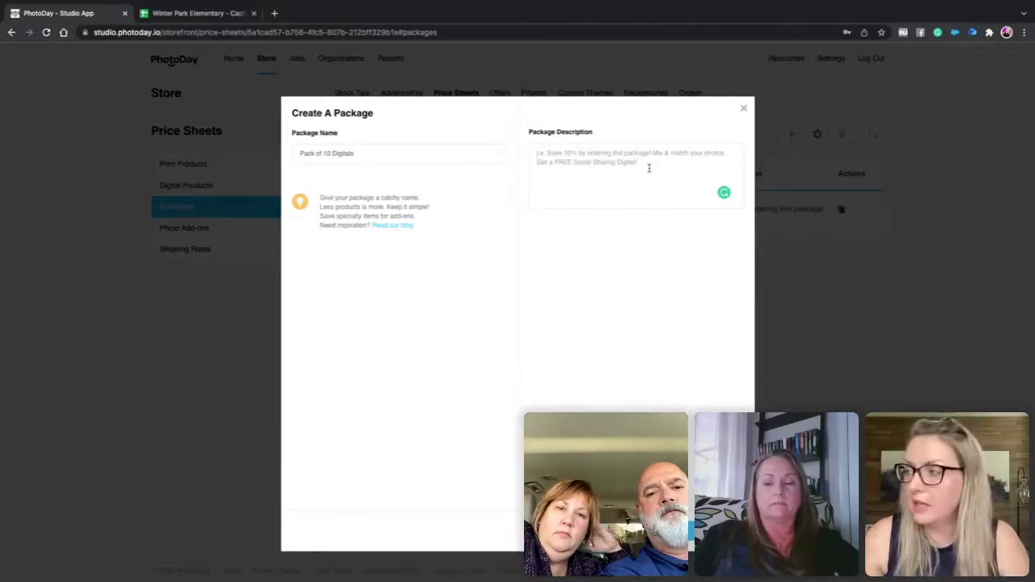
pyautogui.write('Sa')
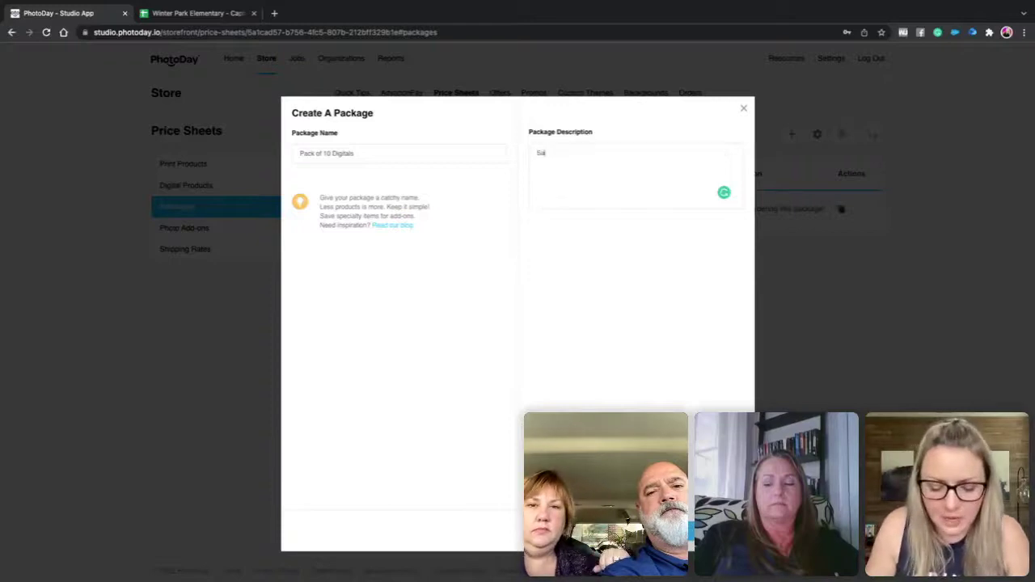
pyautogui.write('ve $4')
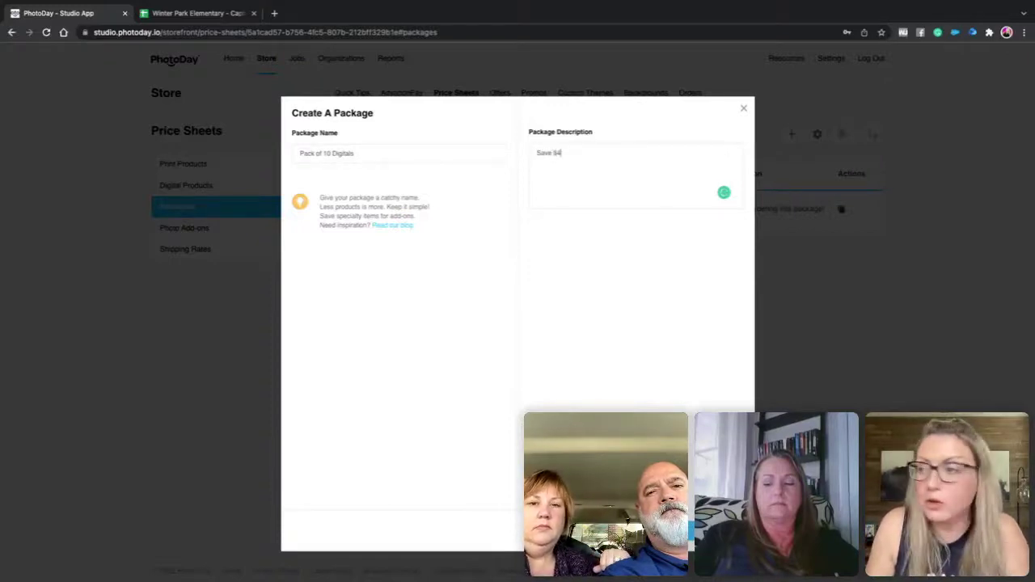
pyautogui.write('5')
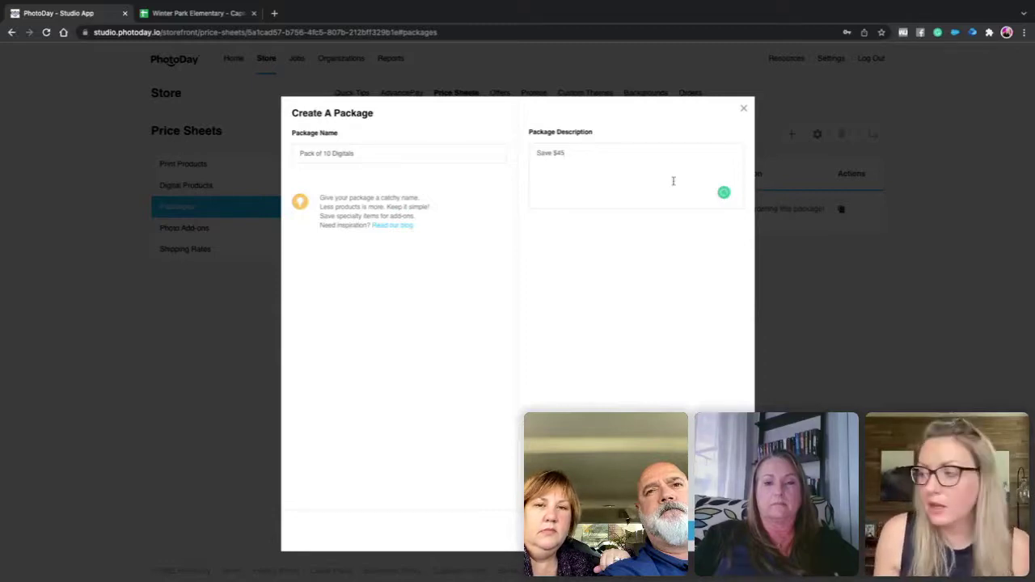
pyautogui.press('Return')
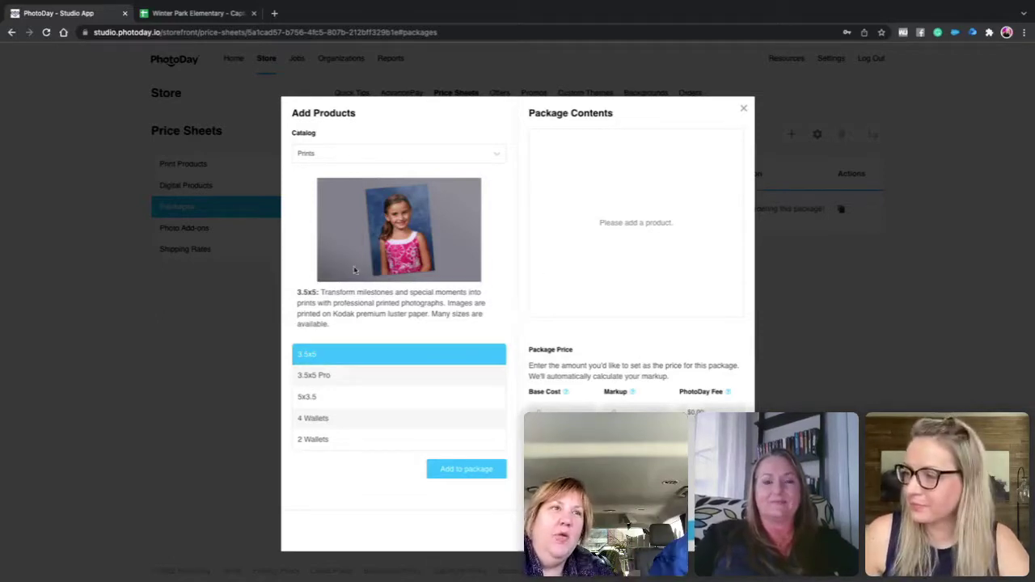
# - Add ten High-Resolution Downloads from the Digital Downloads catalog to the Pack of 10 Digitals package
pyautogui.click(319, 158)
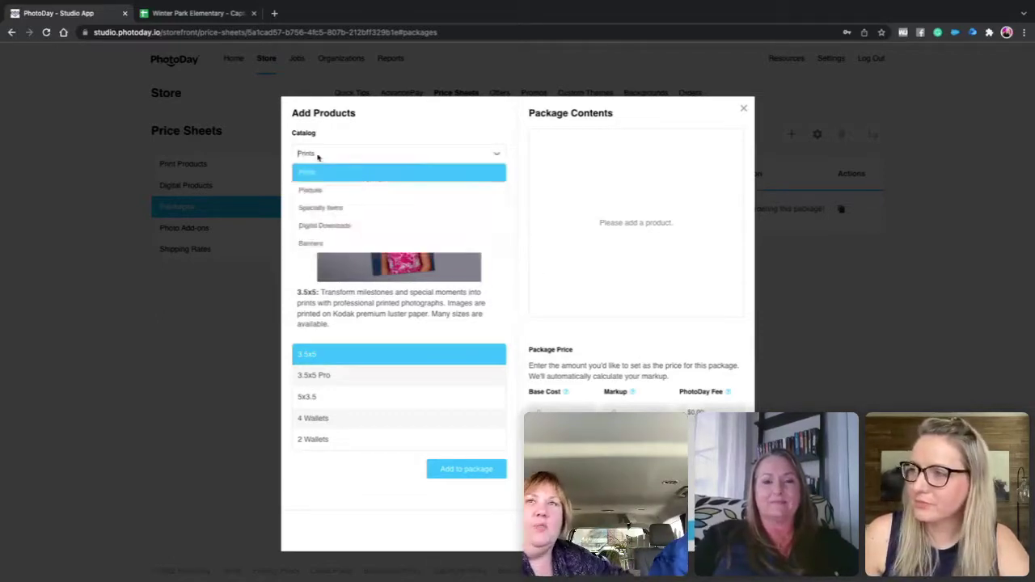
pyautogui.click(332, 225)
pyautogui.click(466, 498)
pyautogui.click(402, 385)
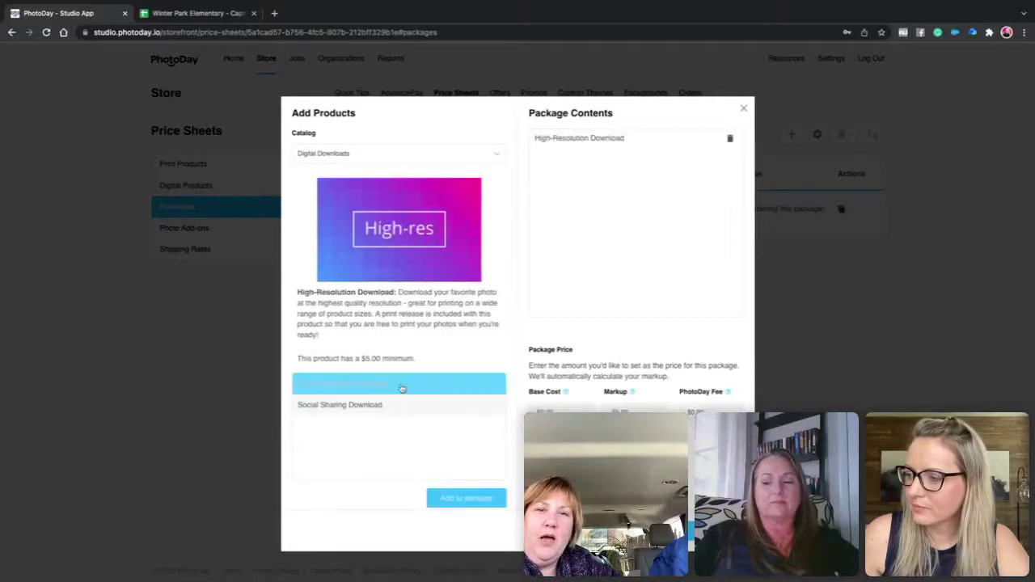
pyautogui.click(453, 494)
pyautogui.click(390, 385)
pyautogui.click(450, 499)
pyautogui.click(425, 388)
pyautogui.click(455, 497)
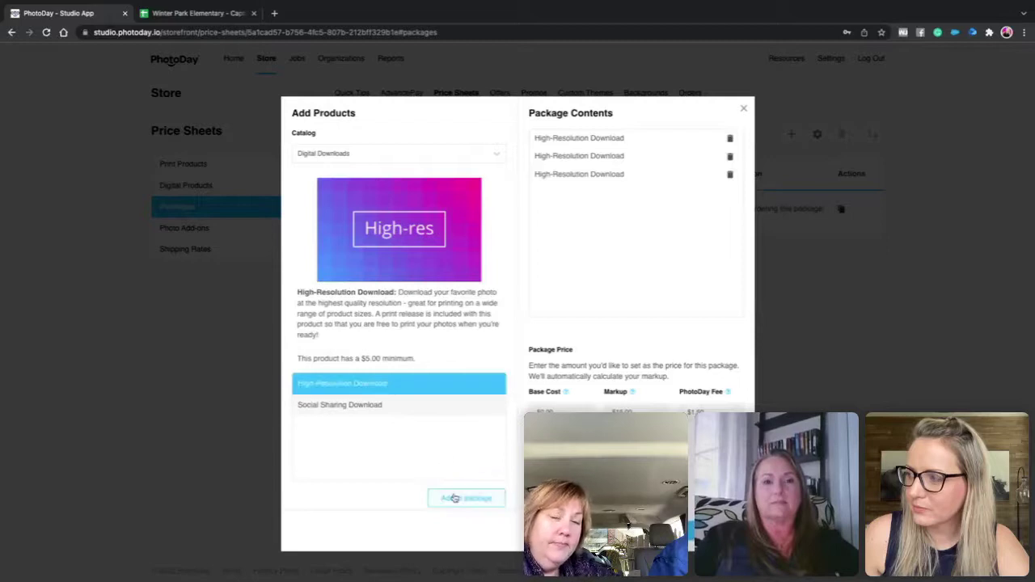
pyautogui.click(399, 387)
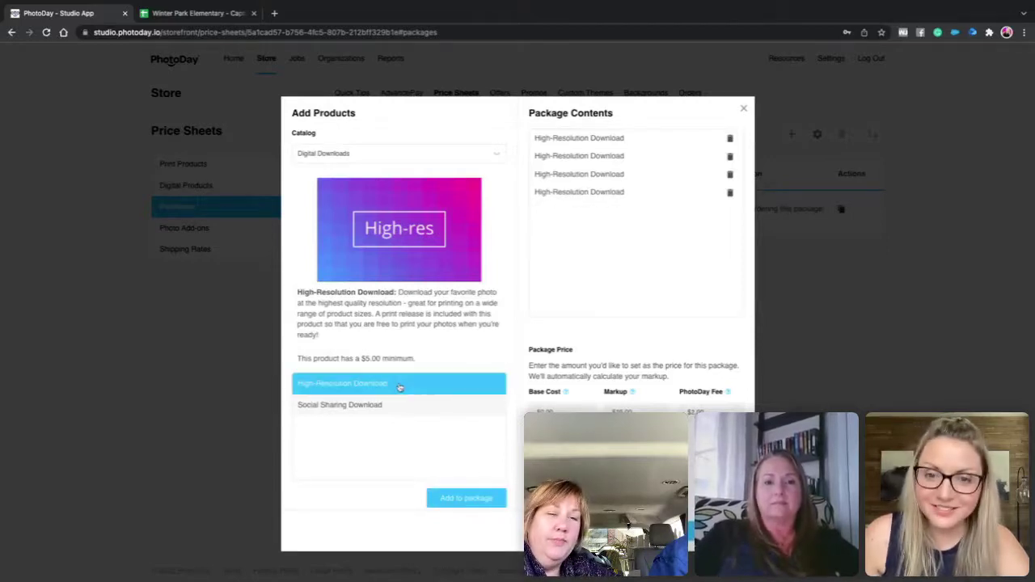
pyautogui.click(456, 500)
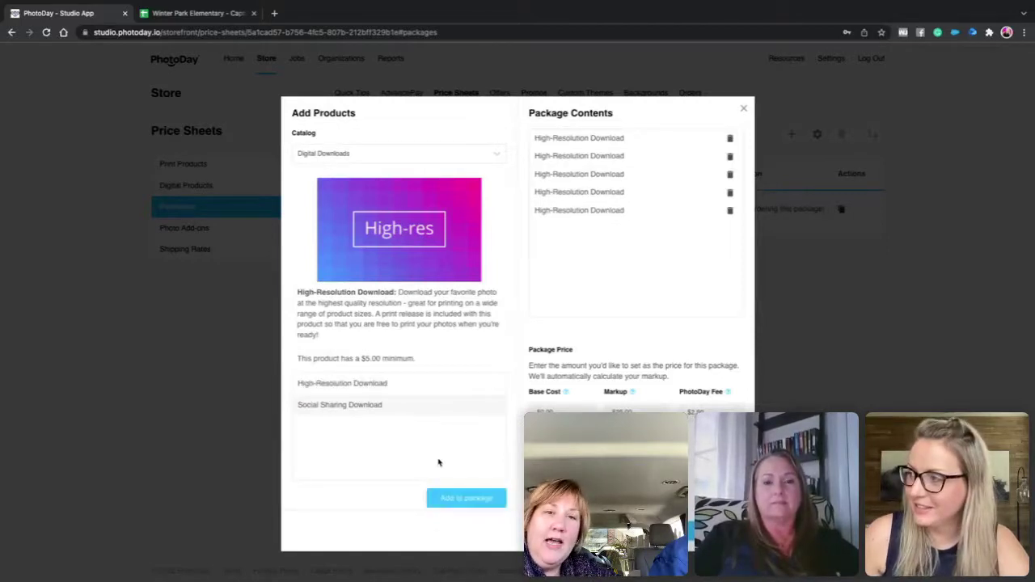
pyautogui.click(393, 385)
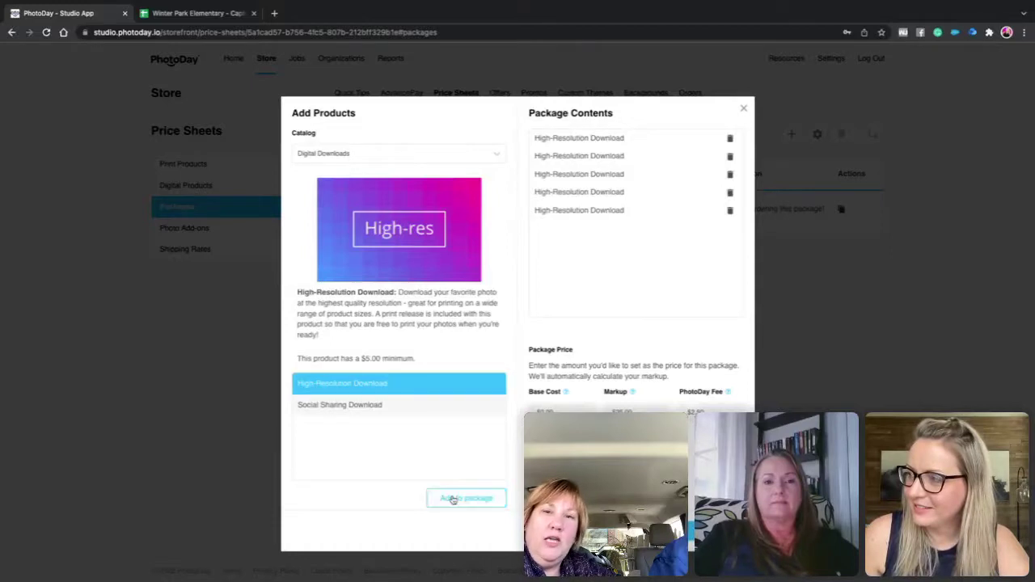
pyautogui.click(453, 500)
pyautogui.click(401, 386)
pyautogui.click(453, 498)
pyautogui.click(392, 385)
pyautogui.click(444, 496)
pyautogui.click(385, 381)
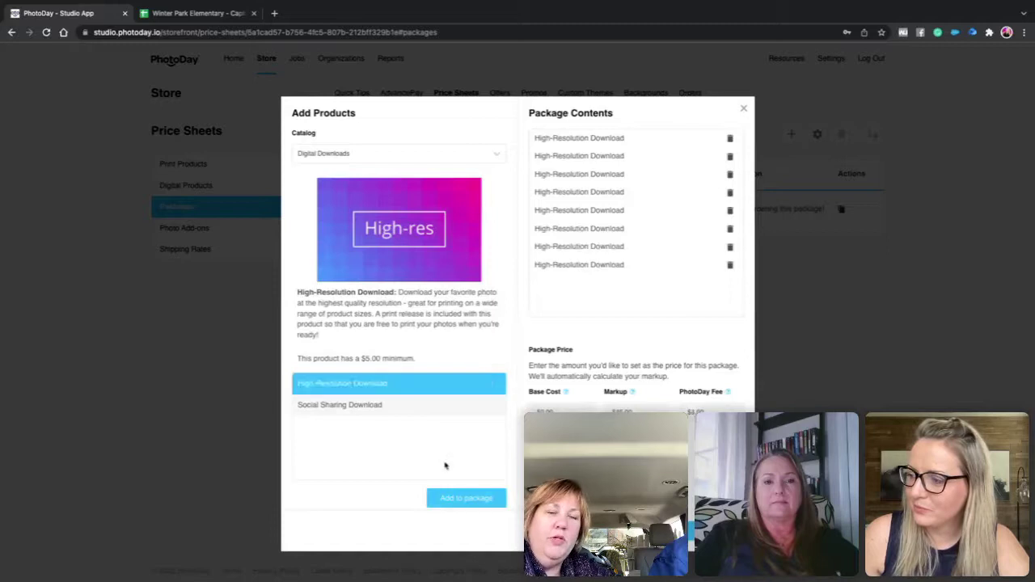
pyautogui.click(448, 497)
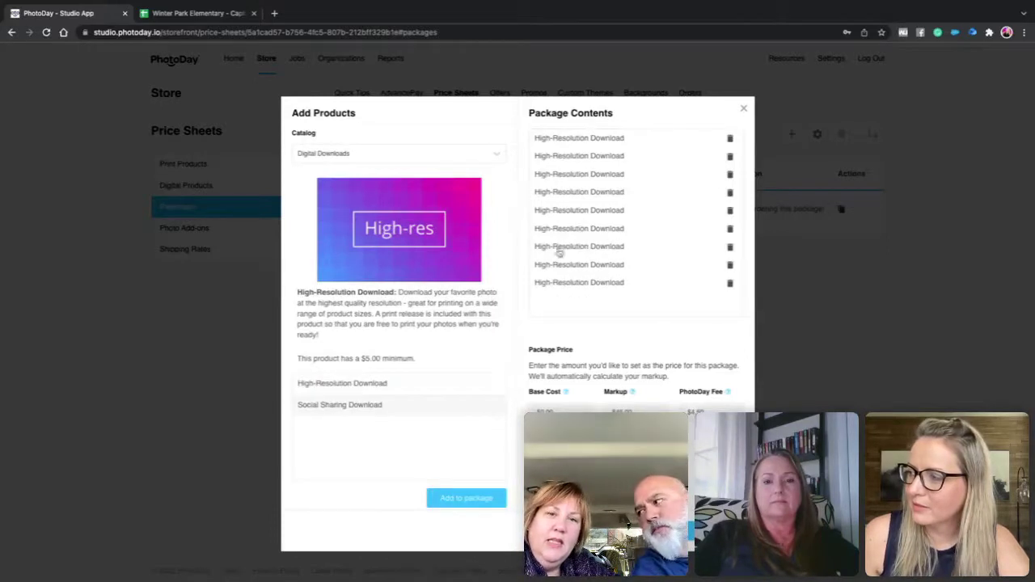
pyautogui.click(330, 382)
pyautogui.click(461, 500)
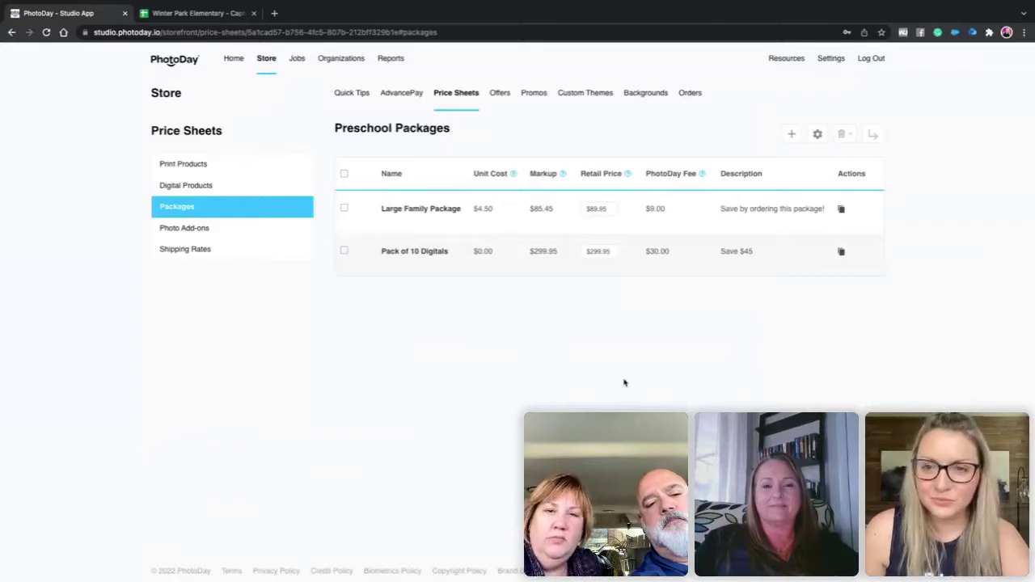
# - Review the photo add-ons offered in the Preschool Packages price sheet
pyautogui.click(180, 230)
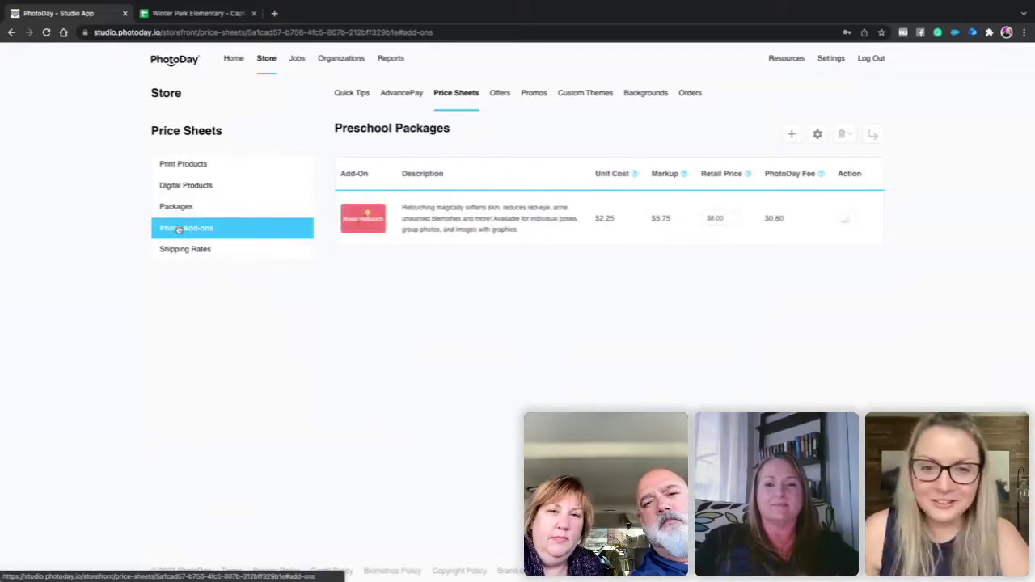
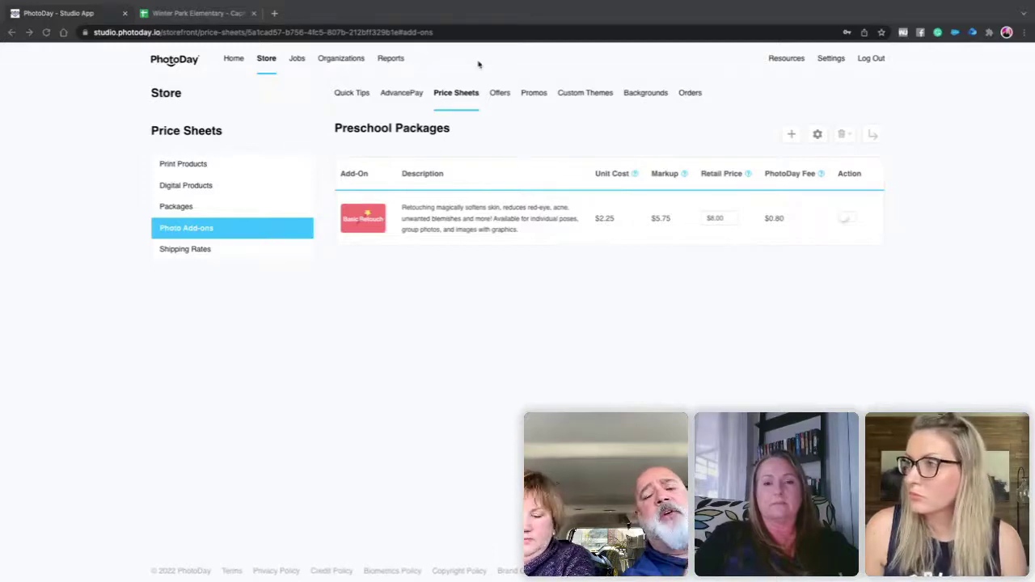
# - Open the Preschool Test job's photos and inspect the first listed subject's reference photo and editable subject data
pyautogui.click(297, 59)
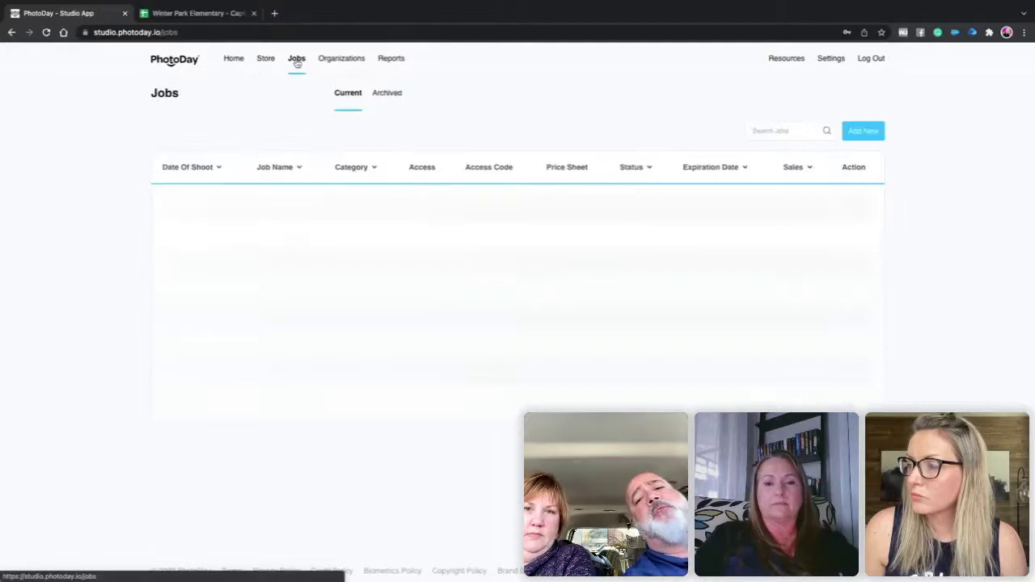
pyautogui.click(282, 208)
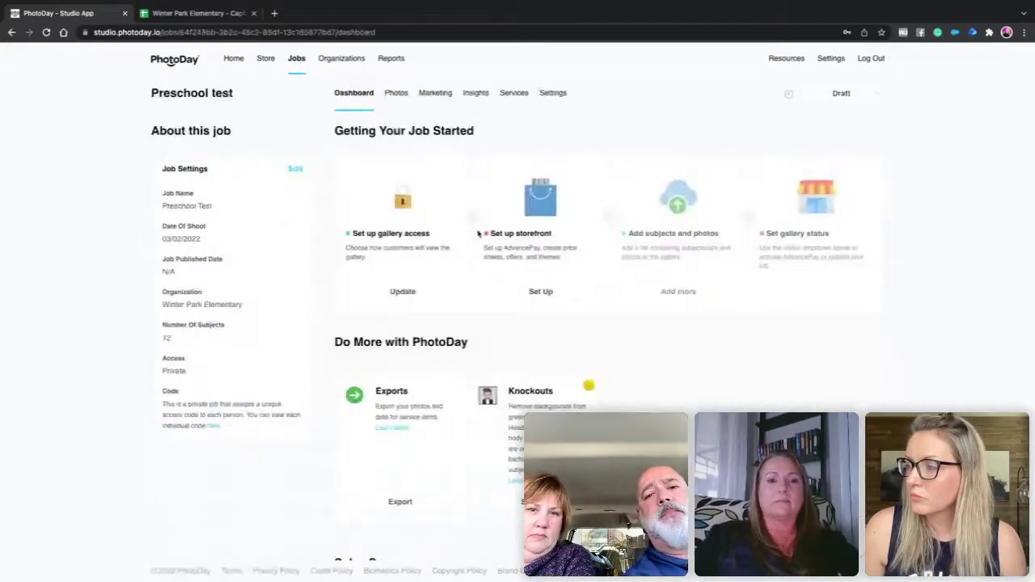
pyautogui.click(396, 95)
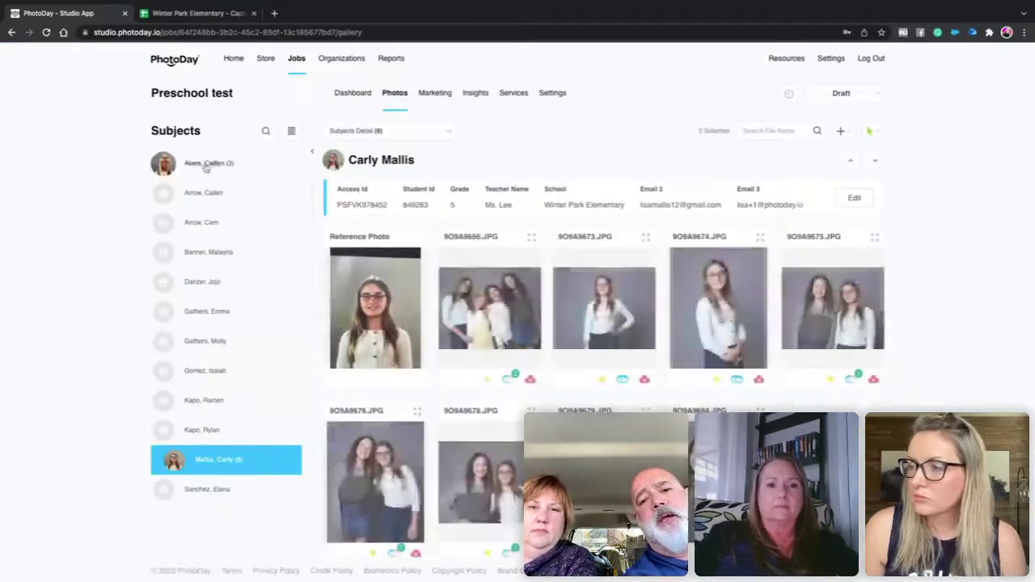
pyautogui.click(207, 166)
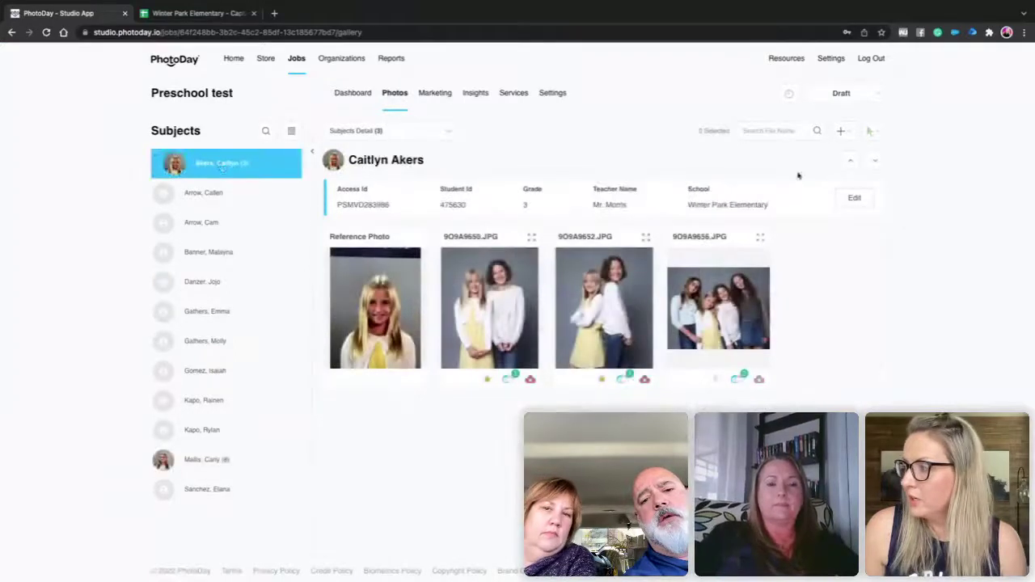
pyautogui.click(850, 197)
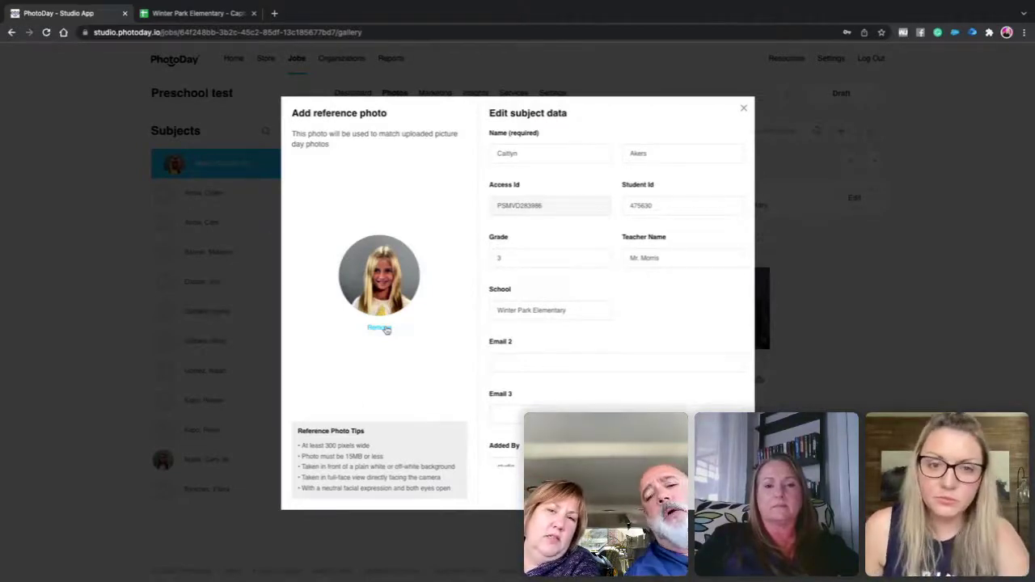
pyautogui.scroll(-1, 557, 323)
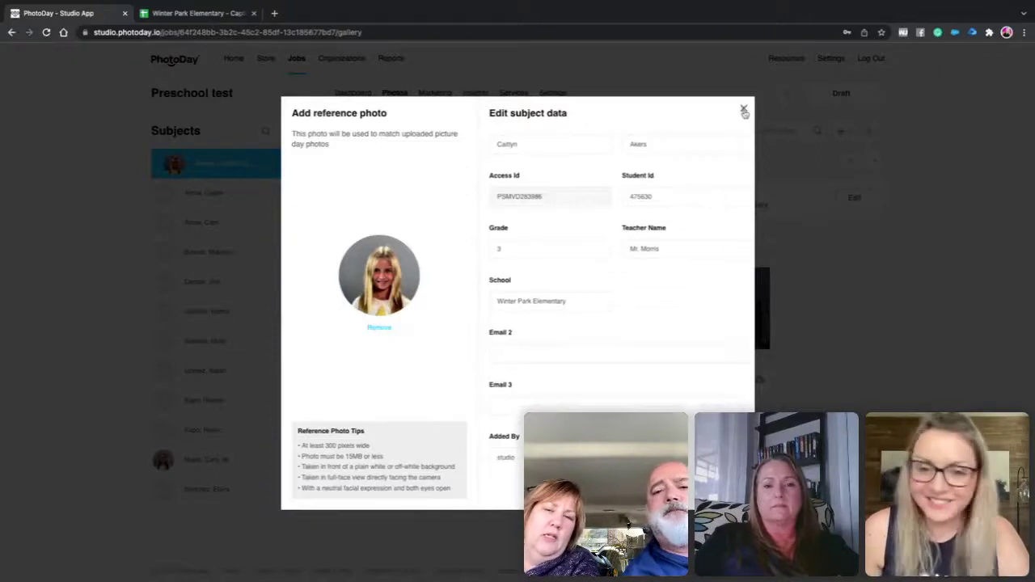
pyautogui.click(744, 111)
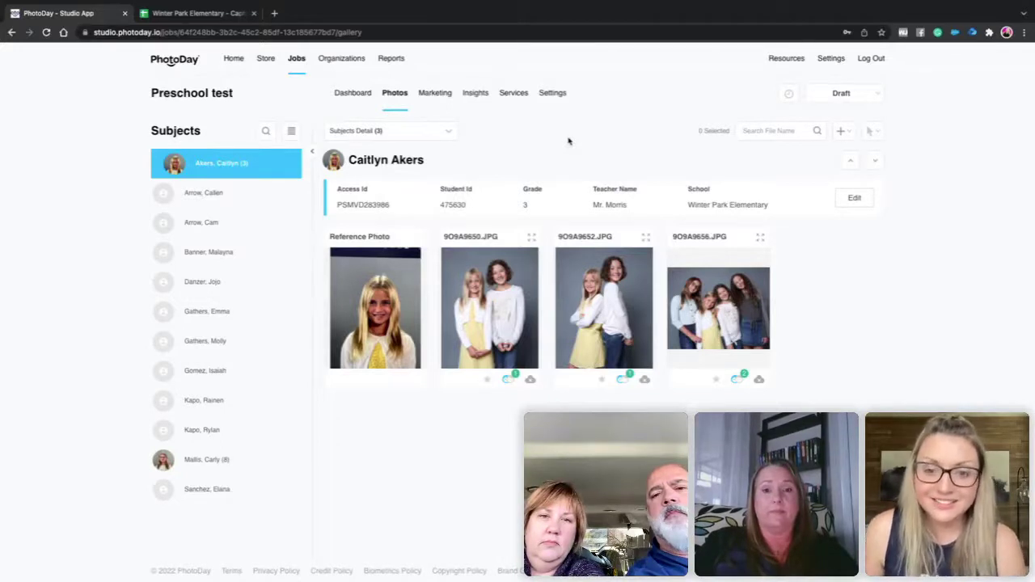
# - Create a new marketing flyer of the Published type for the Preschool Test job
pyautogui.click(443, 98)
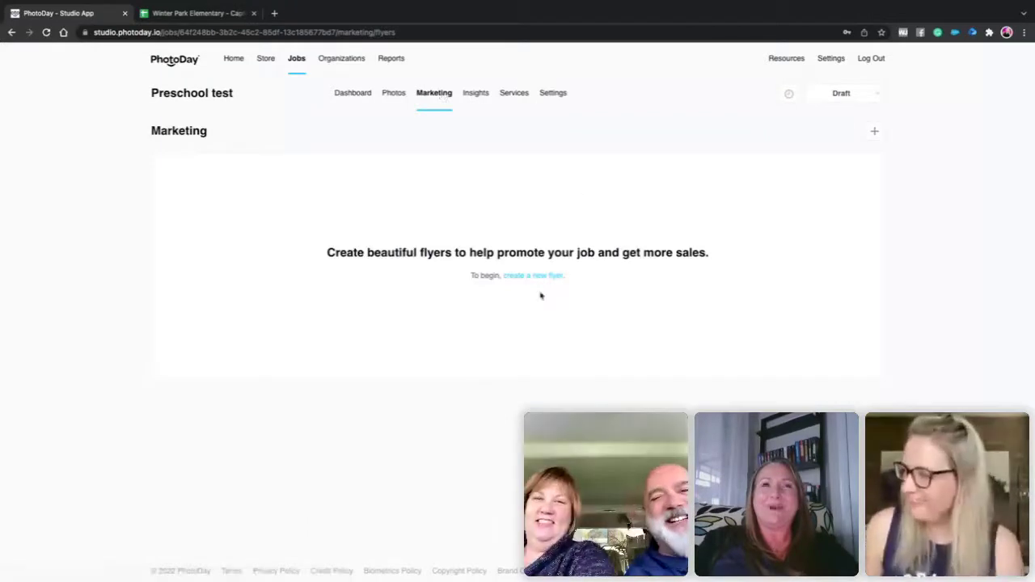
pyautogui.click(540, 276)
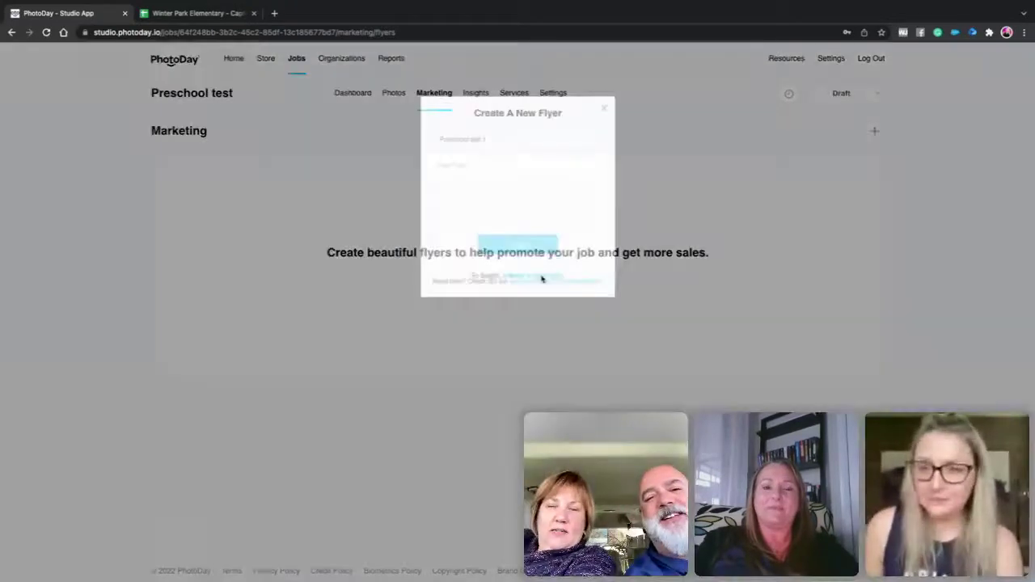
pyautogui.click(465, 165)
pyautogui.click(460, 200)
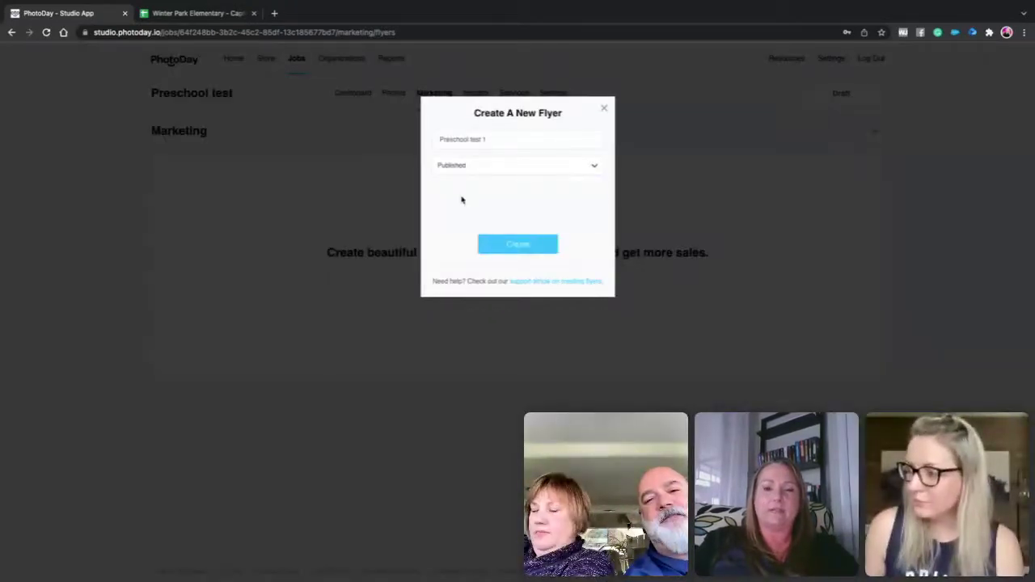
pyautogui.click(514, 245)
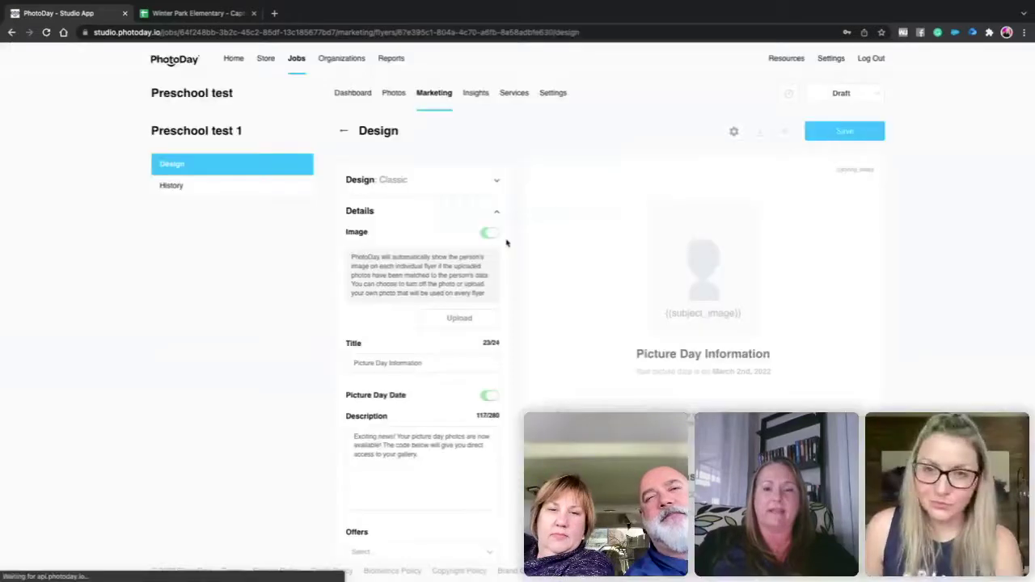
# - Change the flyer's design to Modern Horizontal
pyautogui.scroll(-1, 522, 230)
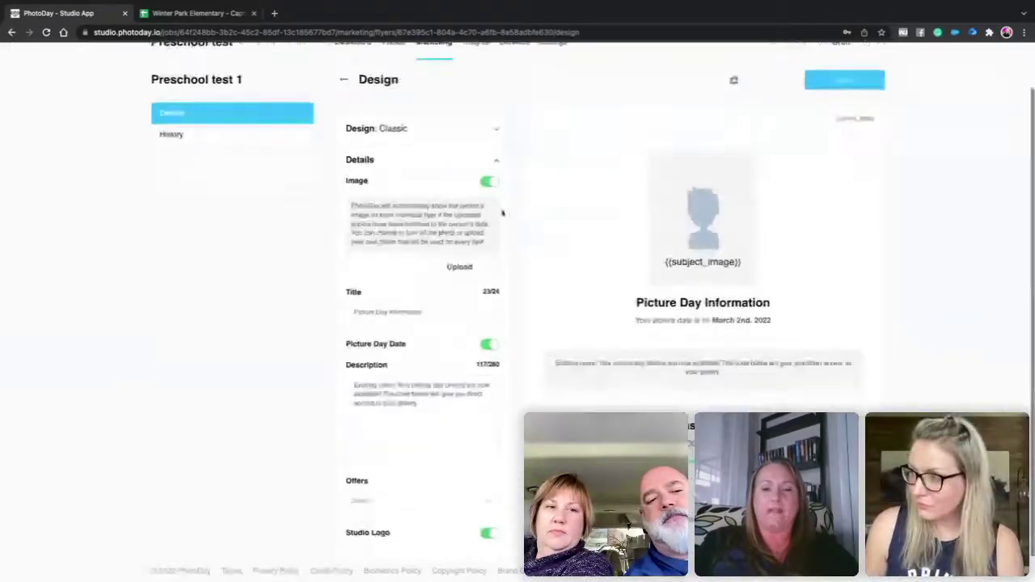
pyautogui.click(483, 136)
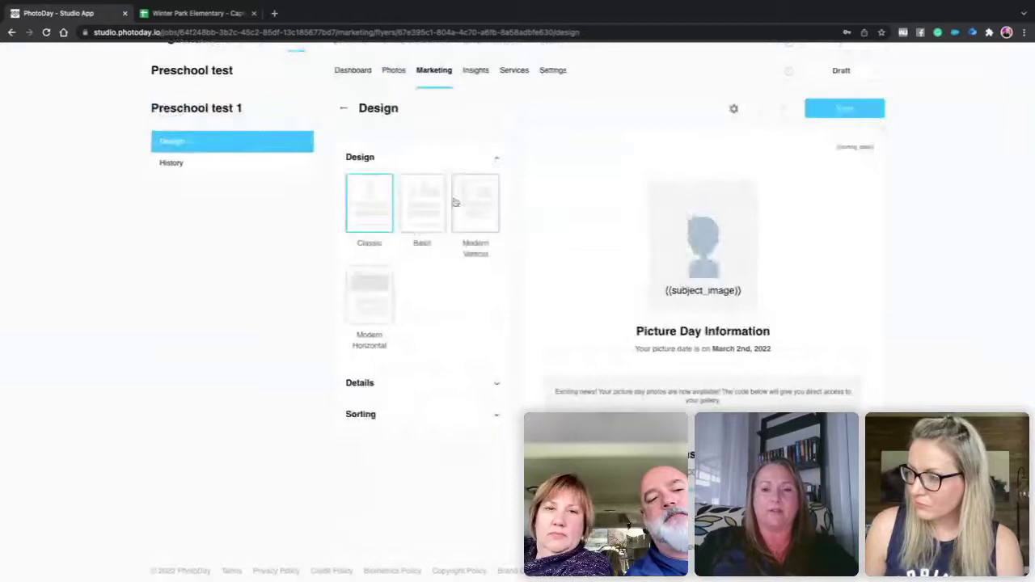
pyautogui.click(378, 279)
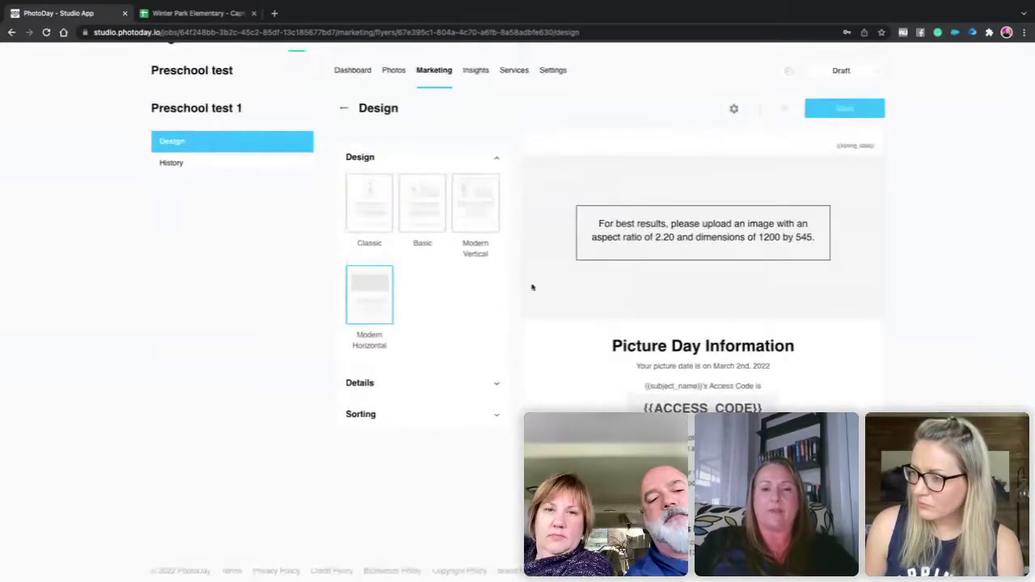
# - Upload 48-hour-sale-horizontal-v2.jpg from the Desktop's marketing flyer graphics folder as the flyer's image
pyautogui.click(484, 383)
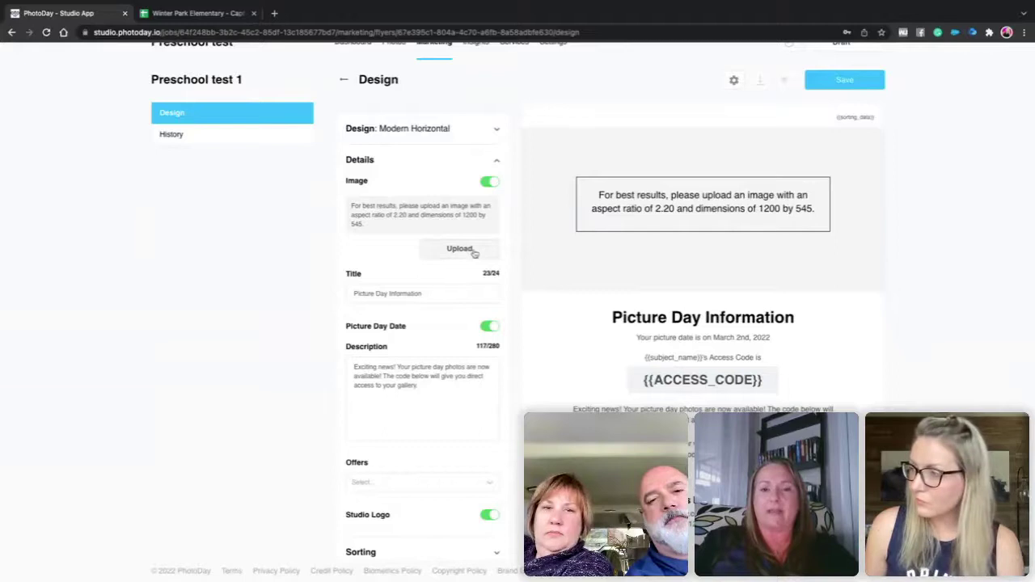
pyautogui.click(474, 250)
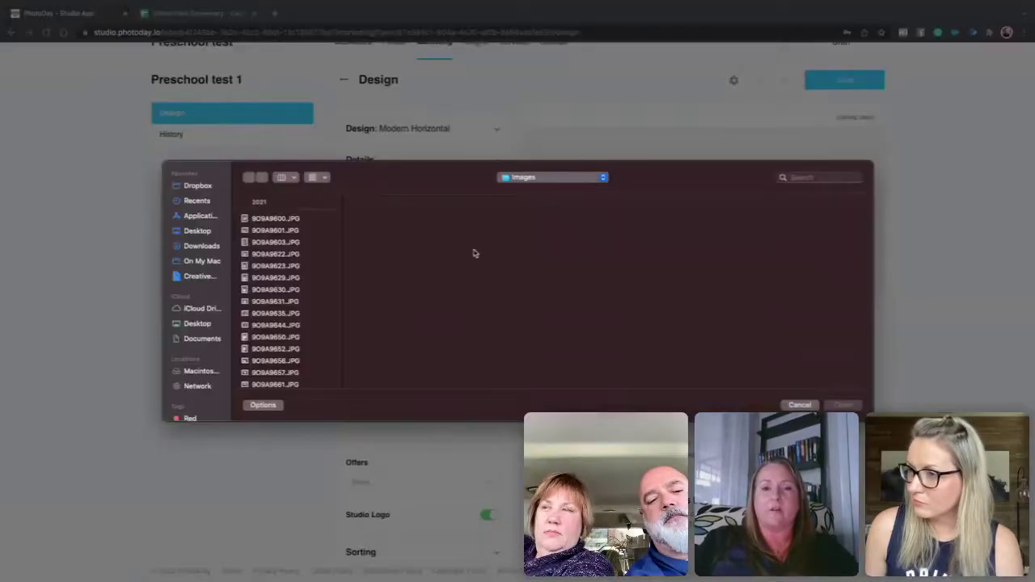
pyautogui.click(198, 232)
pyautogui.scroll(-5, 291, 340)
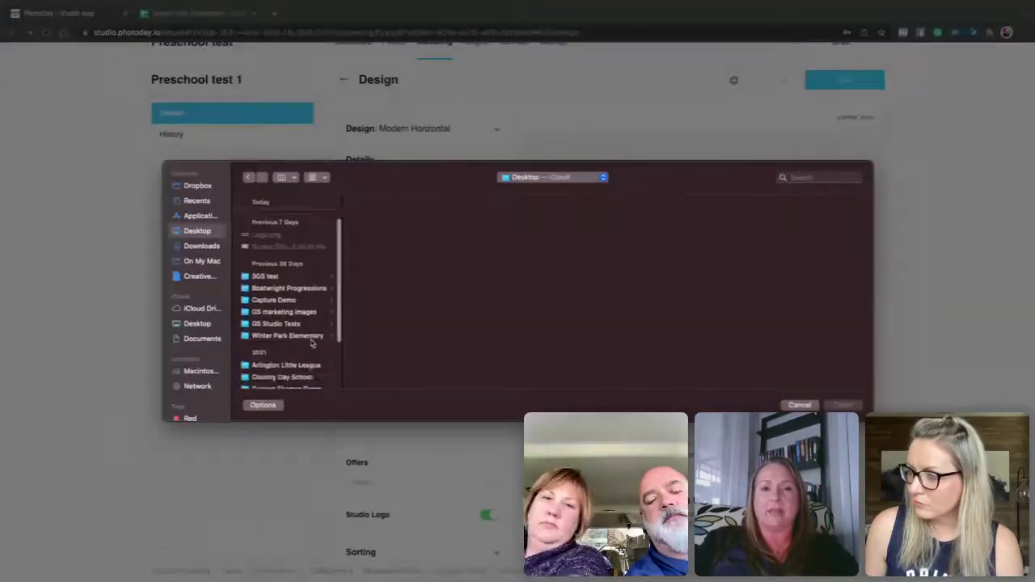
pyautogui.scroll(-3, 312, 343)
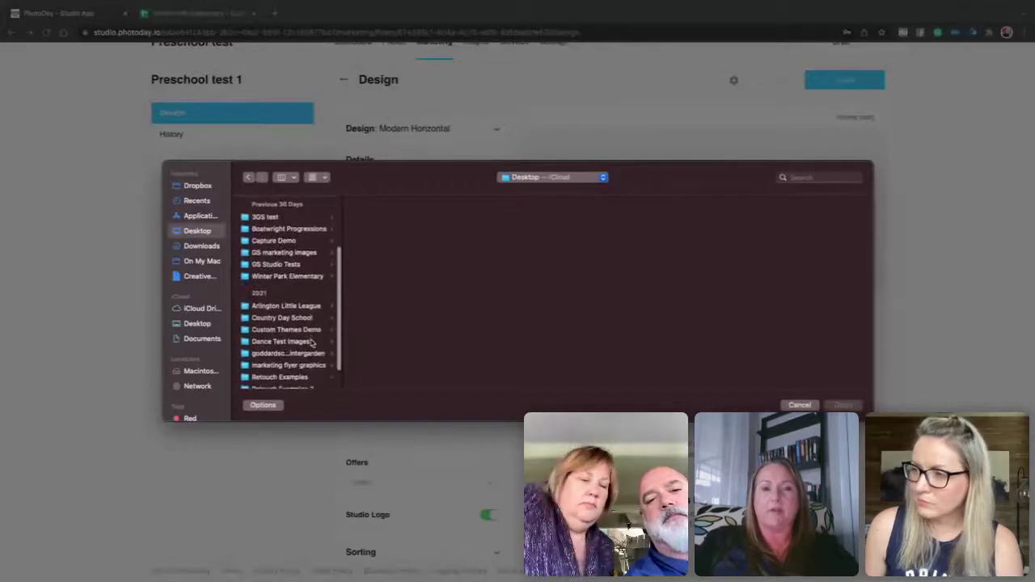
pyautogui.scroll(-2, 312, 343)
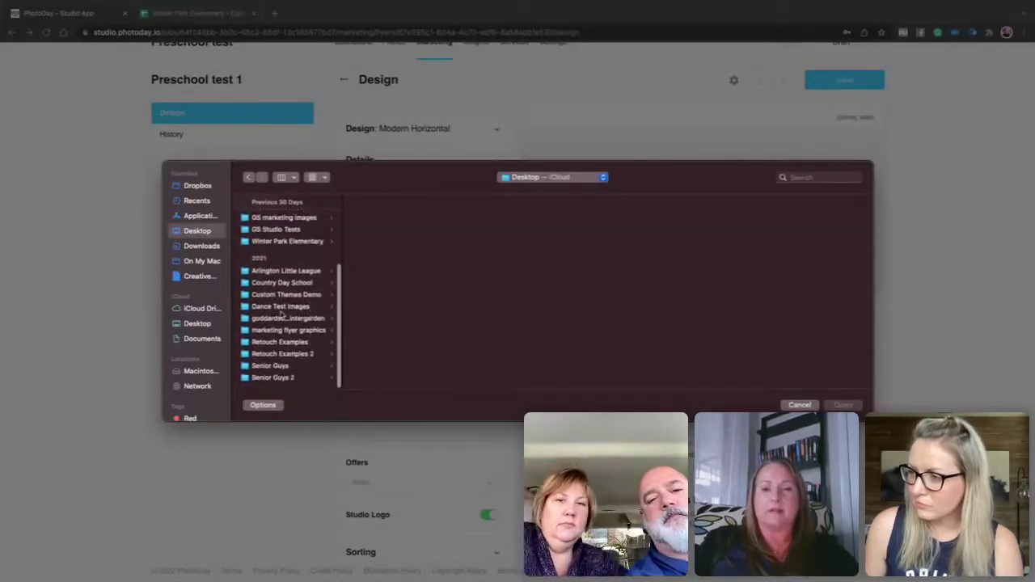
pyautogui.click(283, 331)
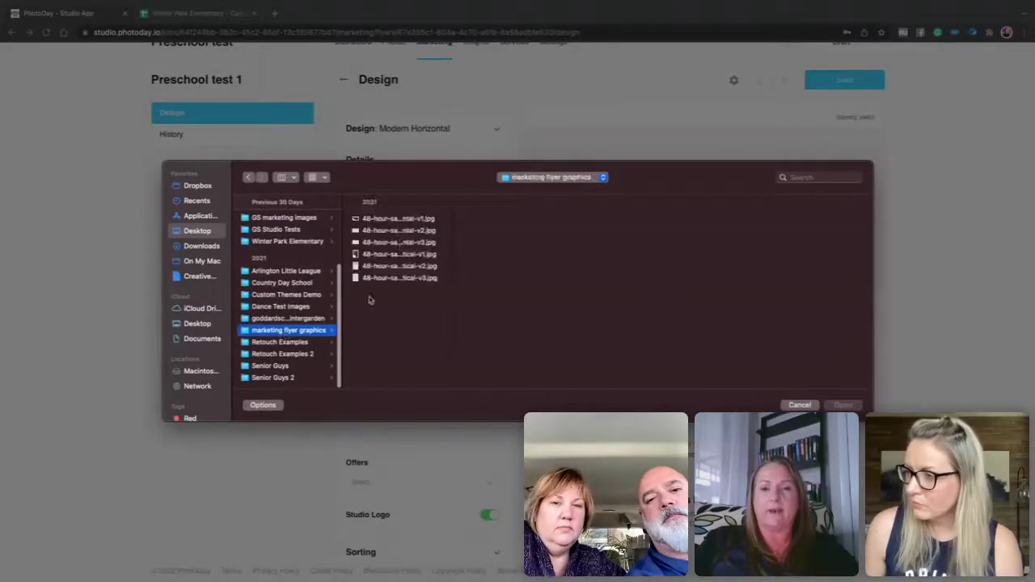
pyautogui.click(395, 232)
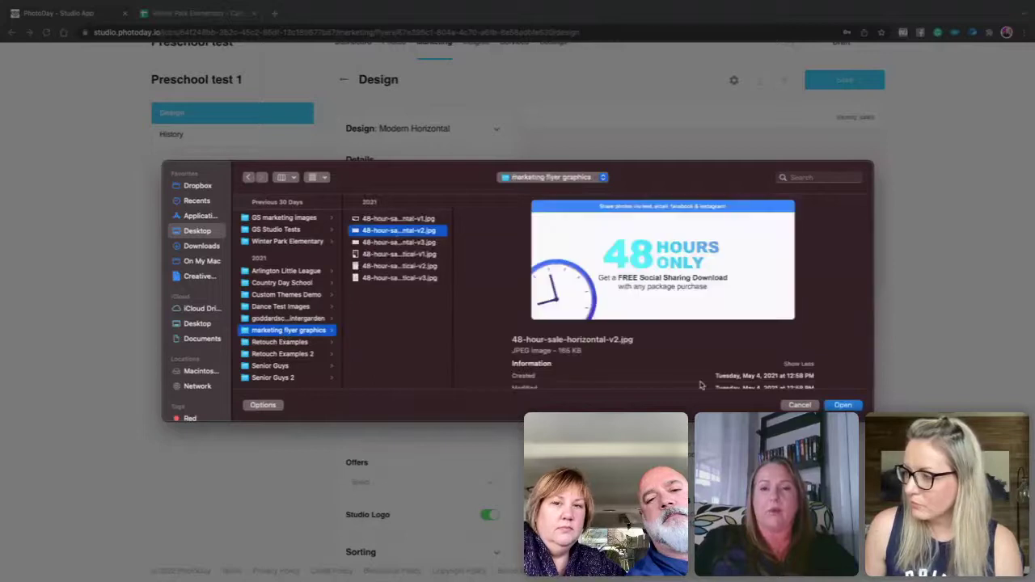
pyautogui.click(841, 405)
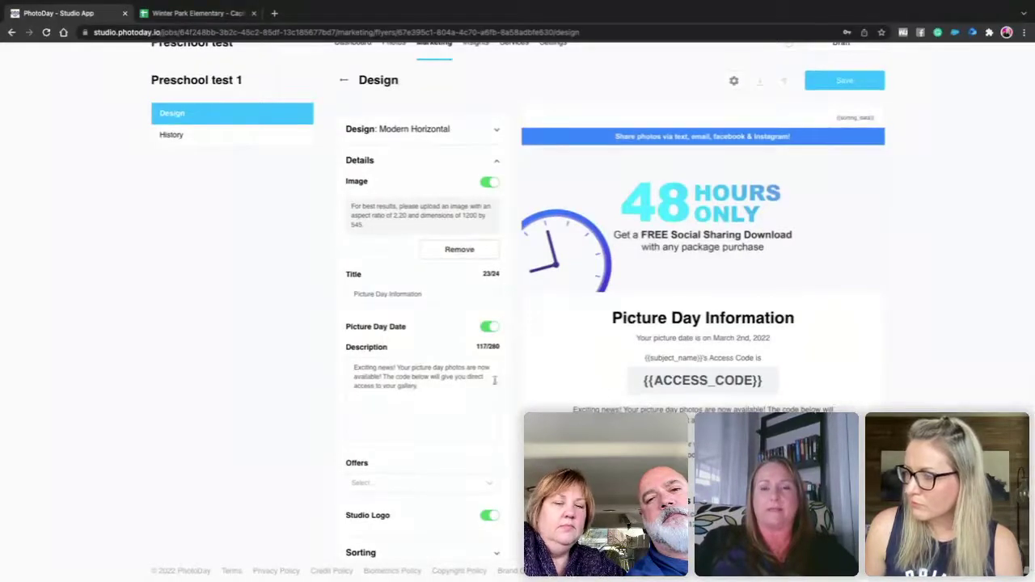
pyautogui.scroll(-1, 494, 380)
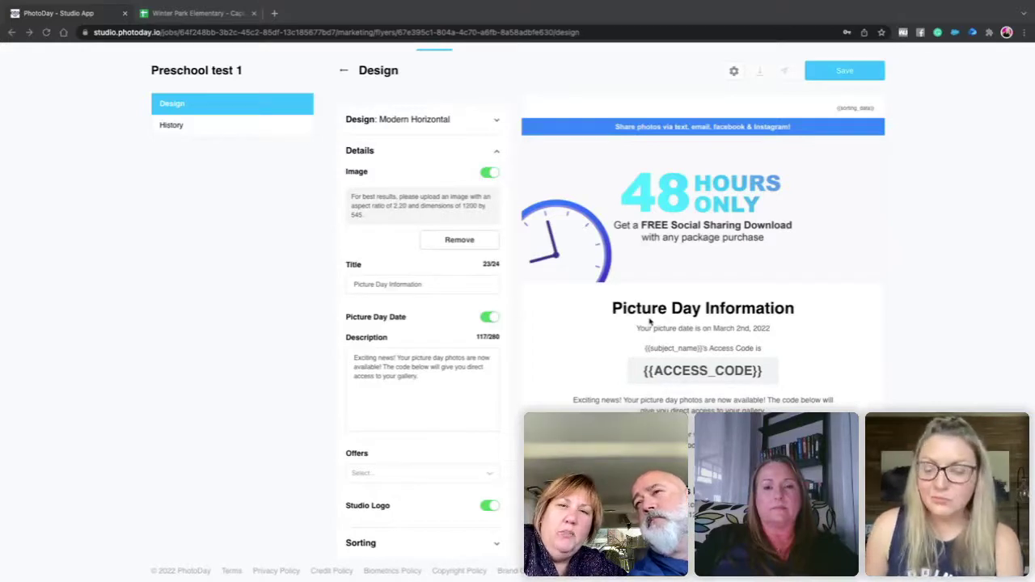
pyautogui.scroll(2, 659, 311)
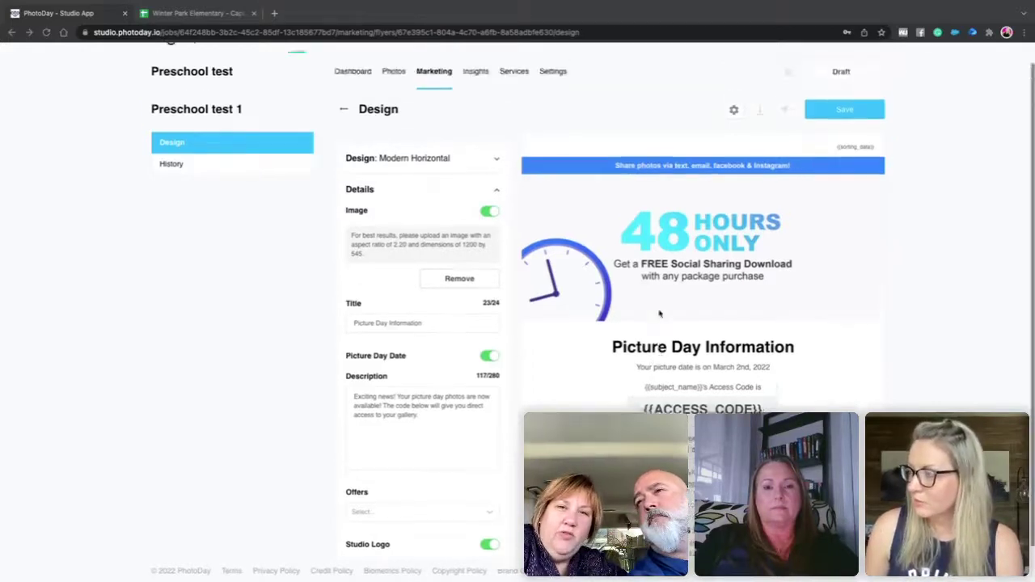
pyautogui.scroll(-2, 659, 314)
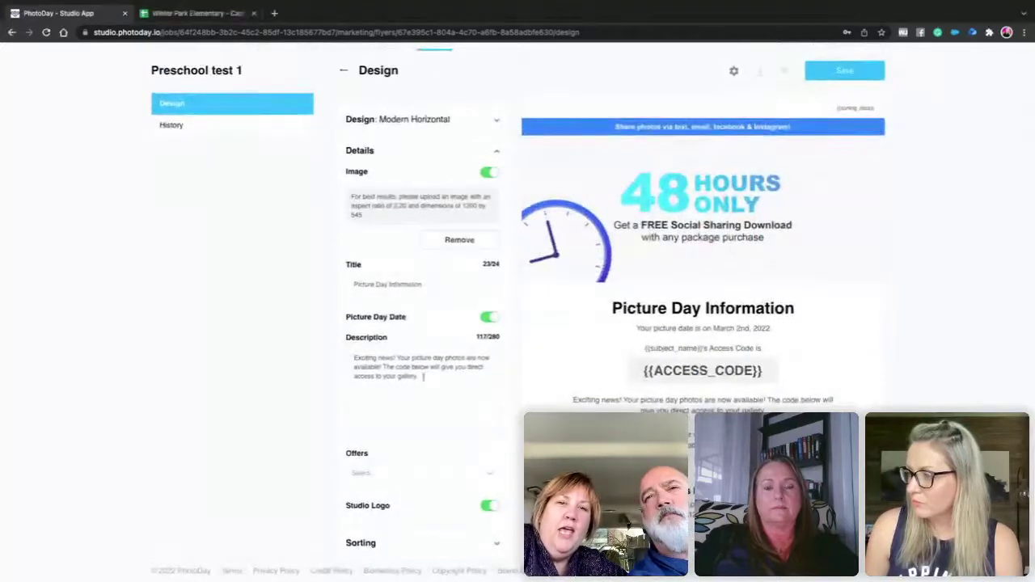
pyautogui.moveTo(419, 378); pyautogui.dragTo(343, 356)
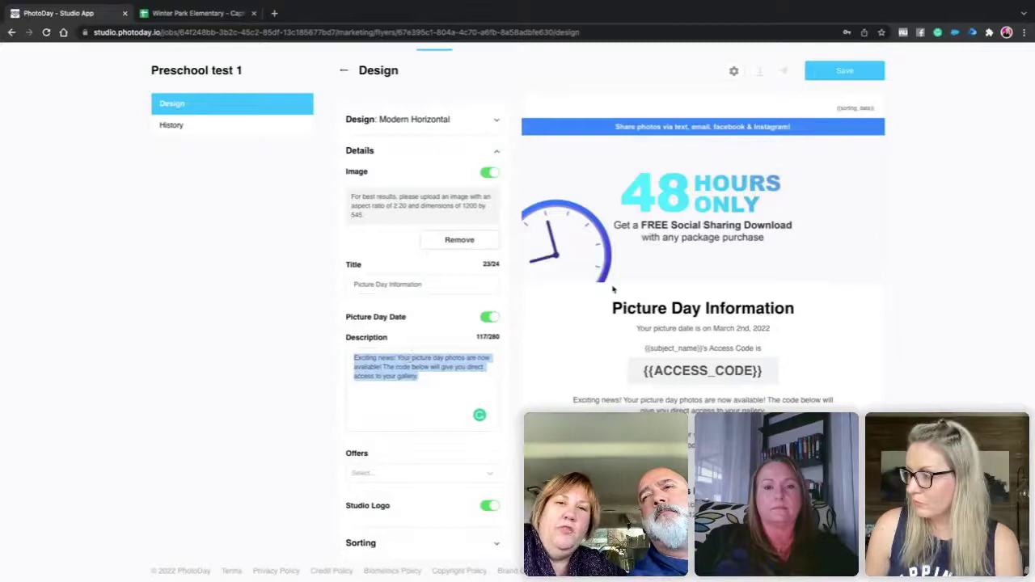
pyautogui.click(655, 220)
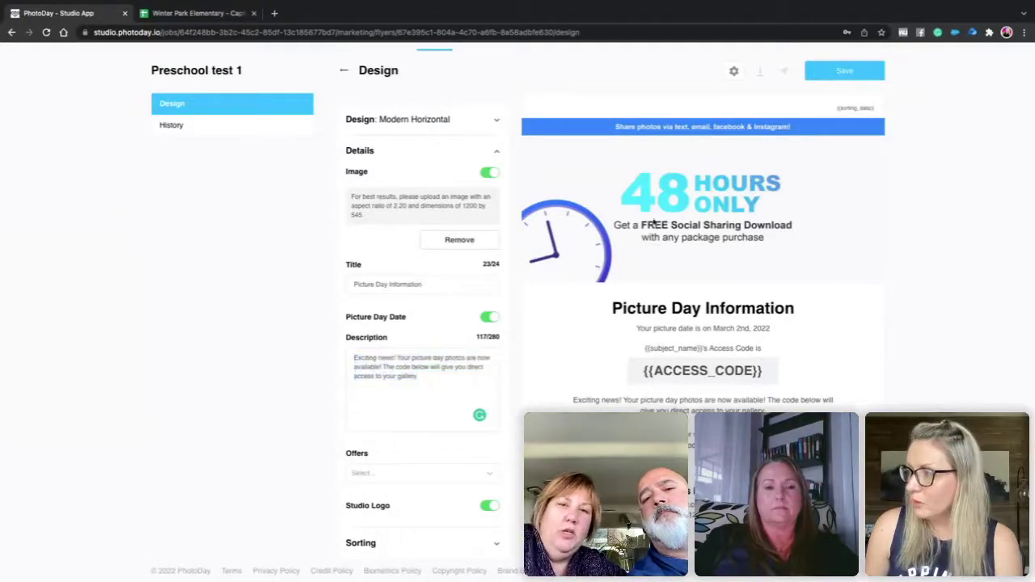
# - Switch the flyer to the Classic design and remove its uploaded 48-hour sale image, with the image option turned off
pyautogui.click(498, 155)
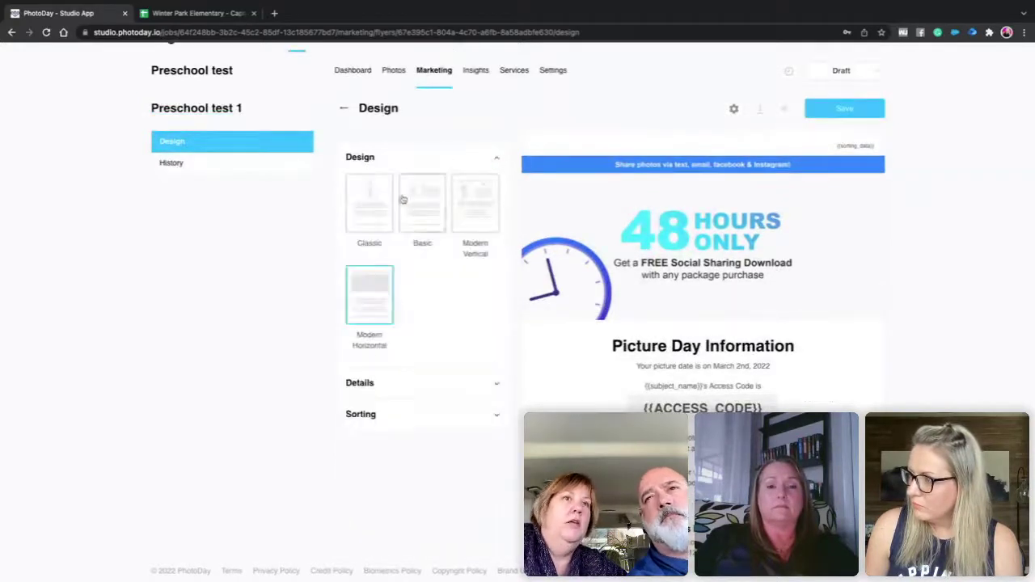
pyautogui.click(385, 203)
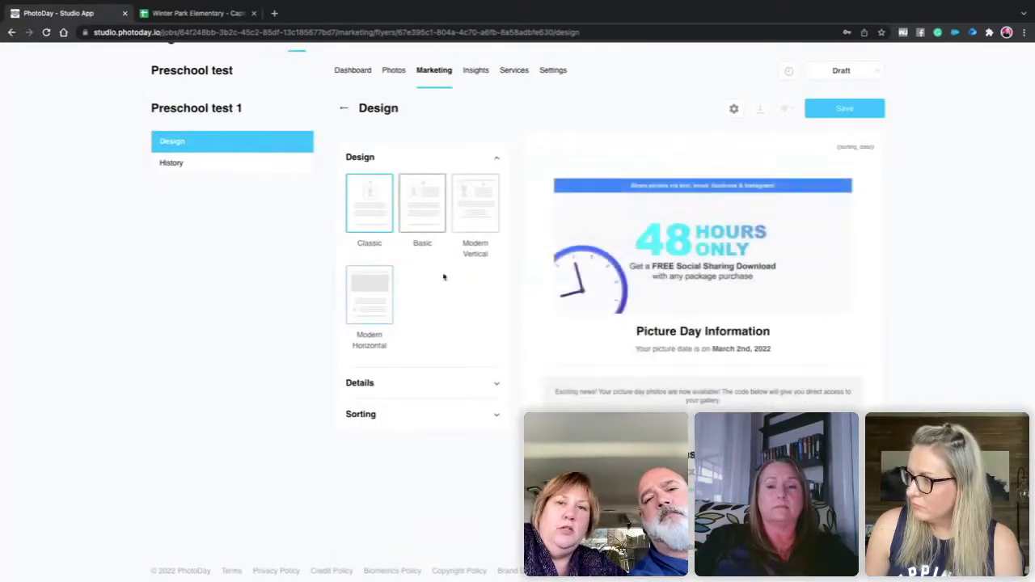
pyautogui.click(498, 385)
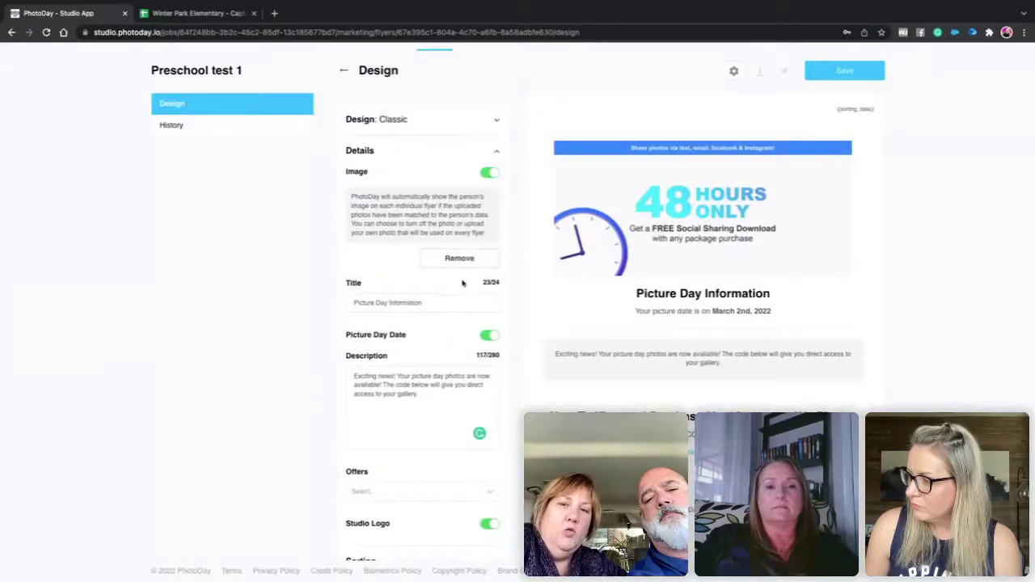
pyautogui.click(463, 259)
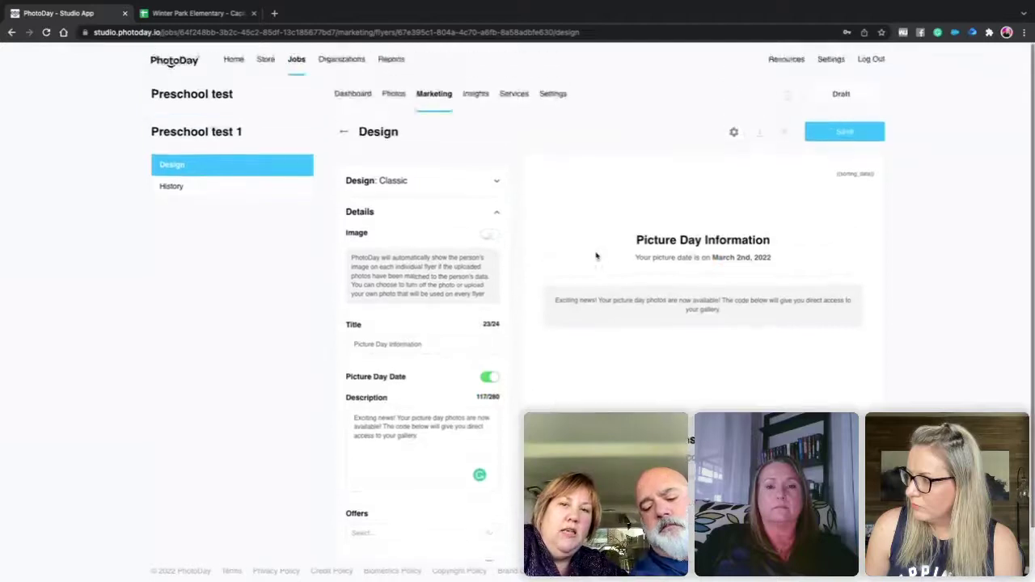
# - Change the flyer's design to Basic and save the flyer
pyautogui.click(447, 166)
pyautogui.click(431, 207)
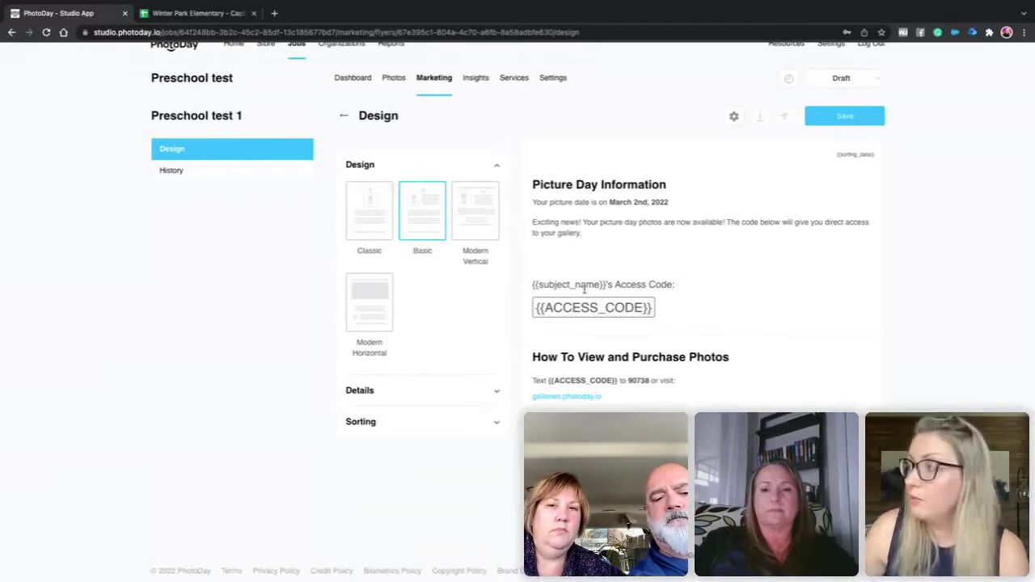
pyautogui.click(840, 111)
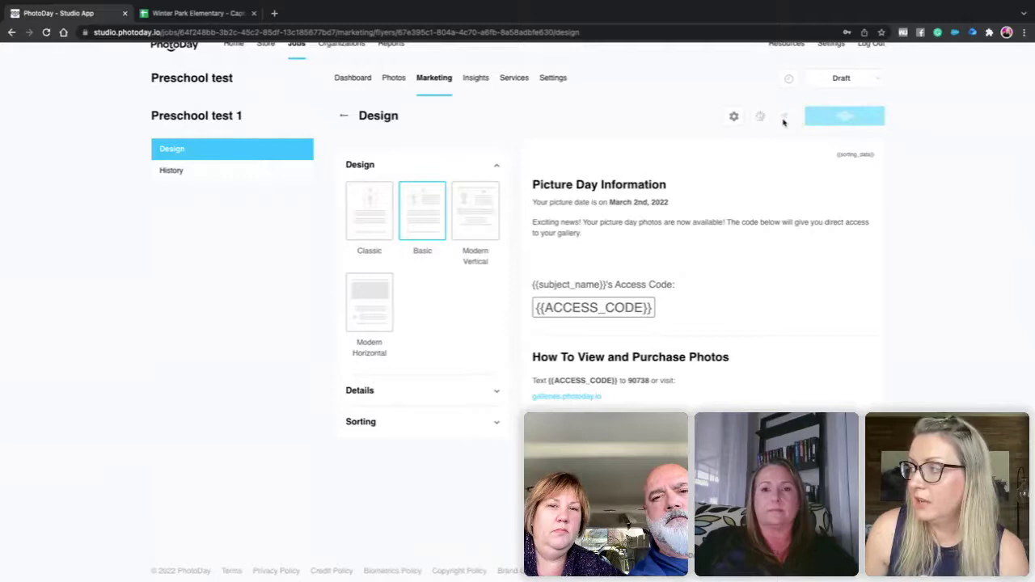